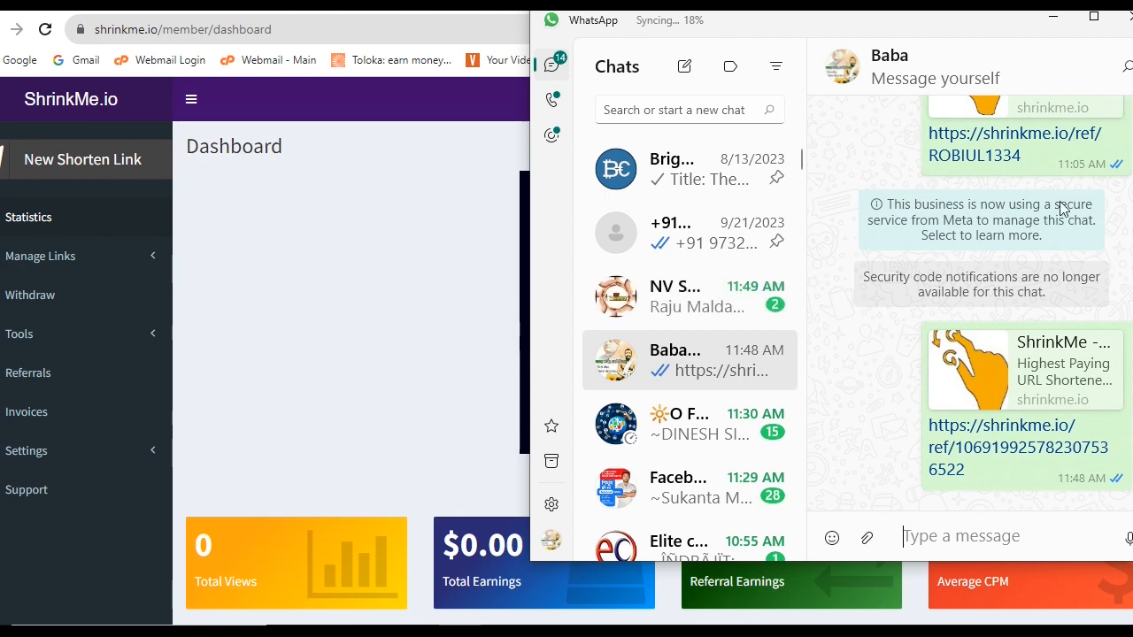
Scroll up the Message yourself chat to the earlier Adsterra publisher referral link.
{"action": "scroll", "coordinate": [1016, 247], "scroll_direction": "up", "scroll_amount": 5}
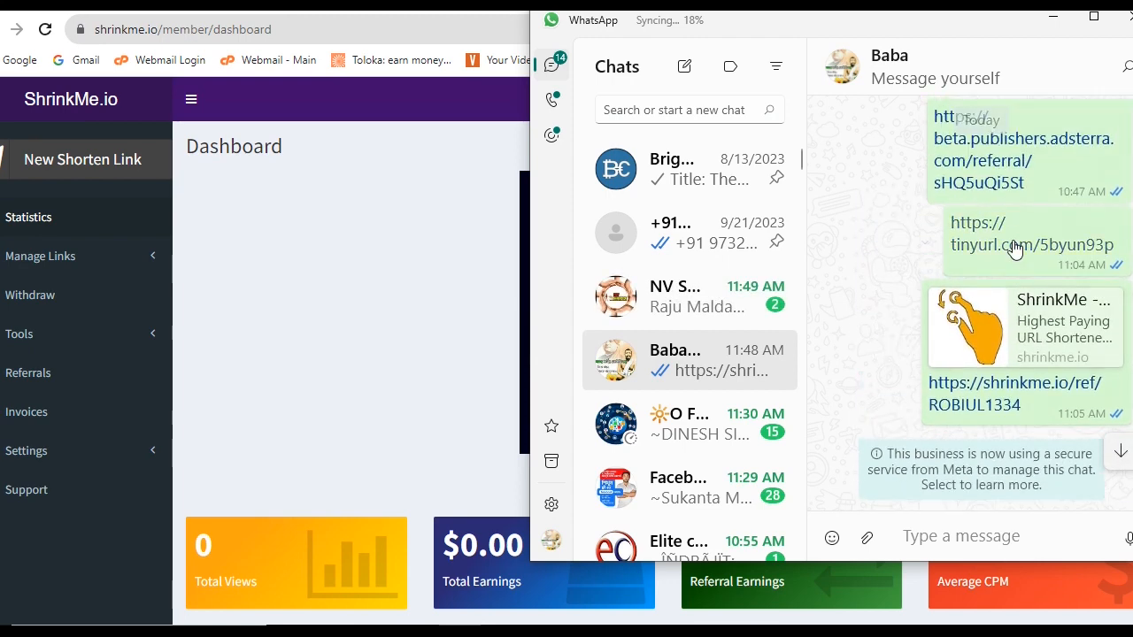
{"action": "scroll", "coordinate": [1014, 247], "scroll_direction": "up", "scroll_amount": 3}
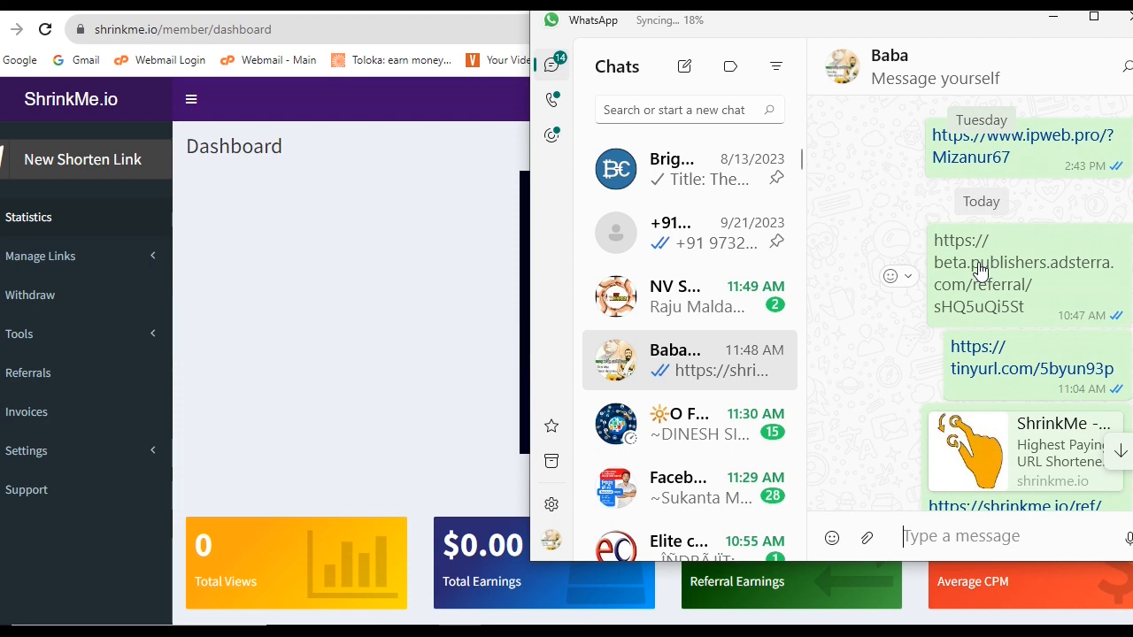
Open the Adsterra referral link, fill in e-mail, full name, login and password, and reveal the password.
{"action": "left_click", "coordinate": [977, 268]}
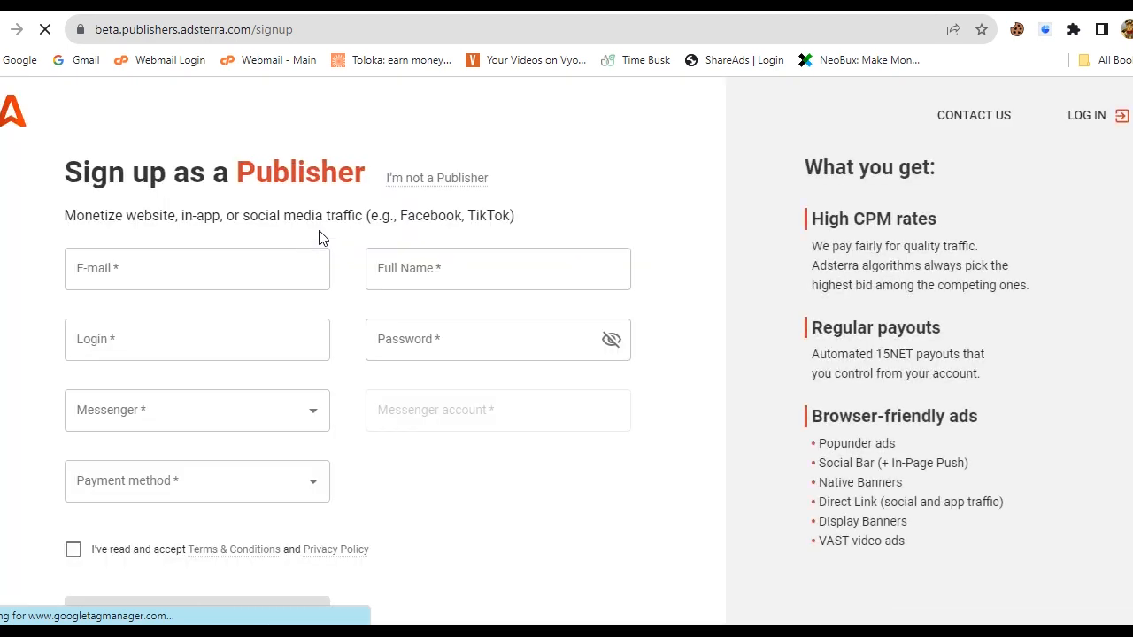
{"action": "scroll", "coordinate": [342, 262], "scroll_direction": "down", "scroll_amount": 2}
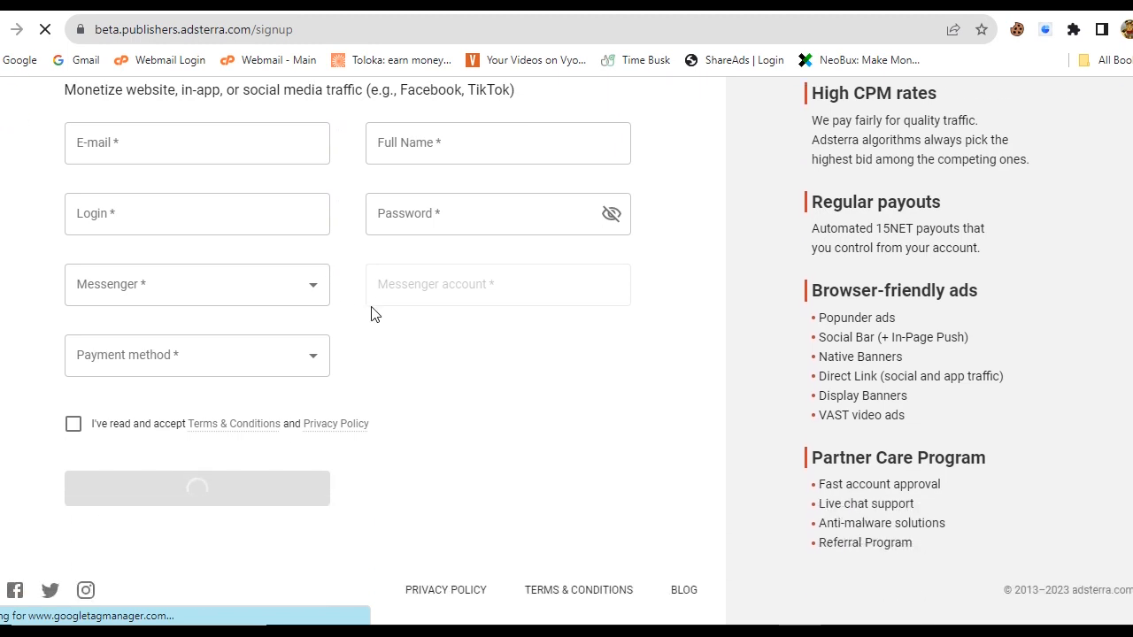
{"action": "scroll", "coordinate": [372, 314], "scroll_direction": "up", "scroll_amount": 1}
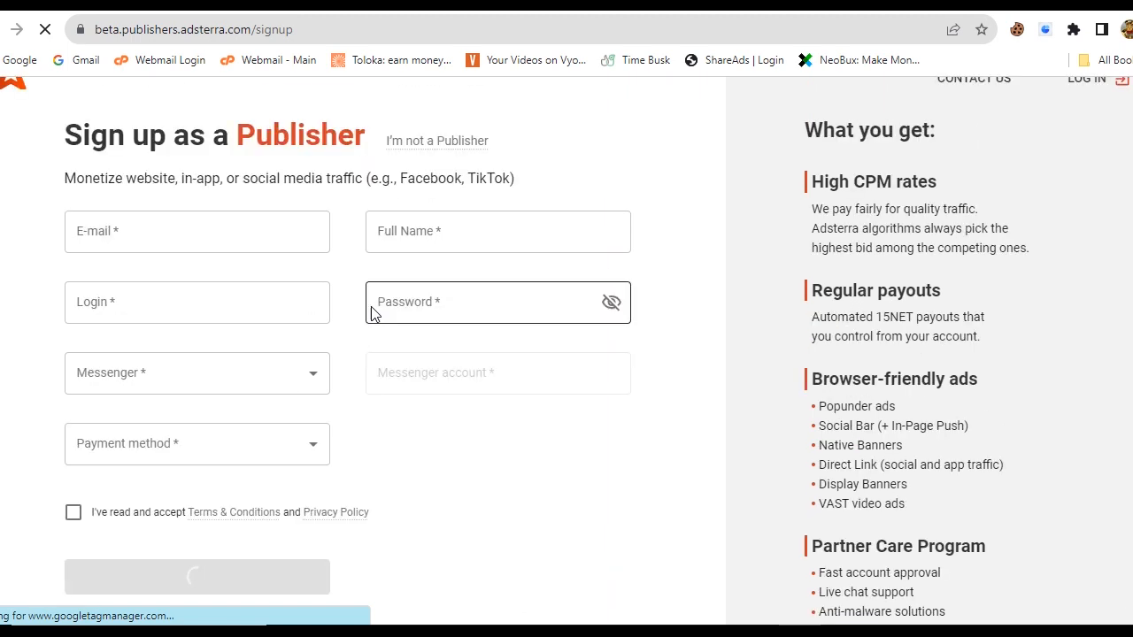
{"action": "scroll", "coordinate": [371, 305], "scroll_direction": "up", "scroll_amount": 1}
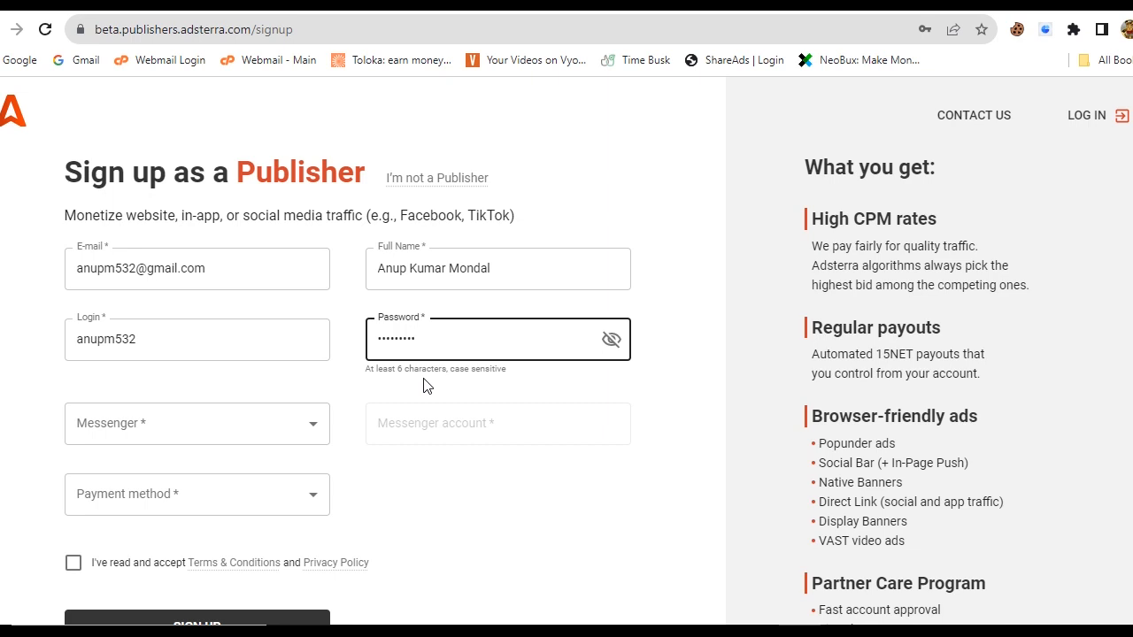
{"action": "left_click", "coordinate": [612, 341]}
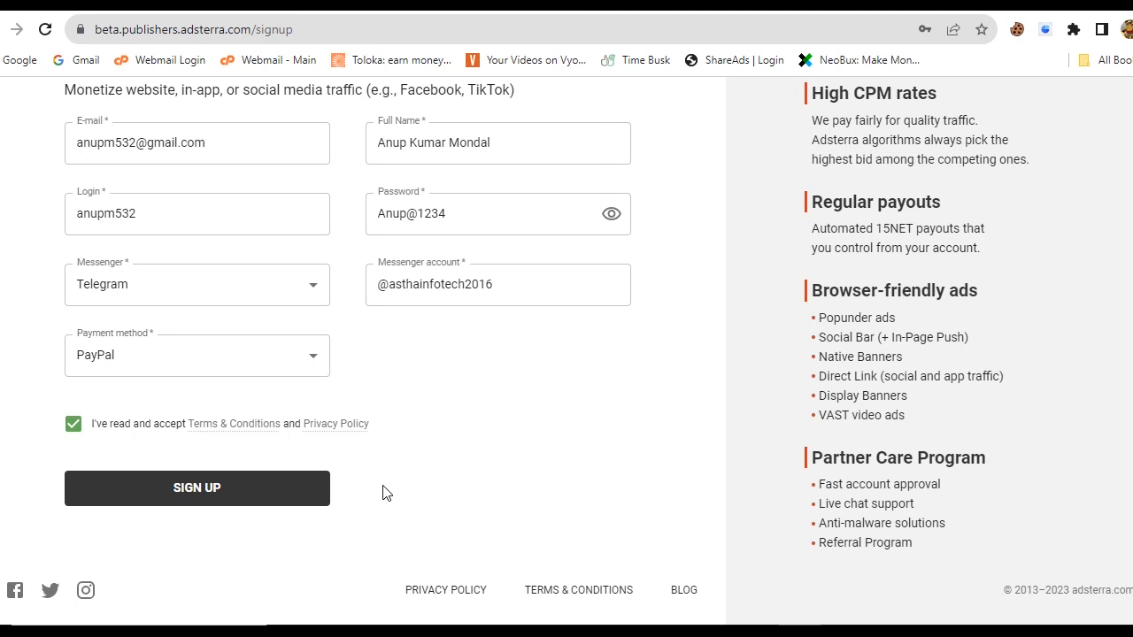
Submit the sign-up form with Telegram messenger, PayPal payment and the terms accepted.
{"action": "left_click", "coordinate": [207, 488]}
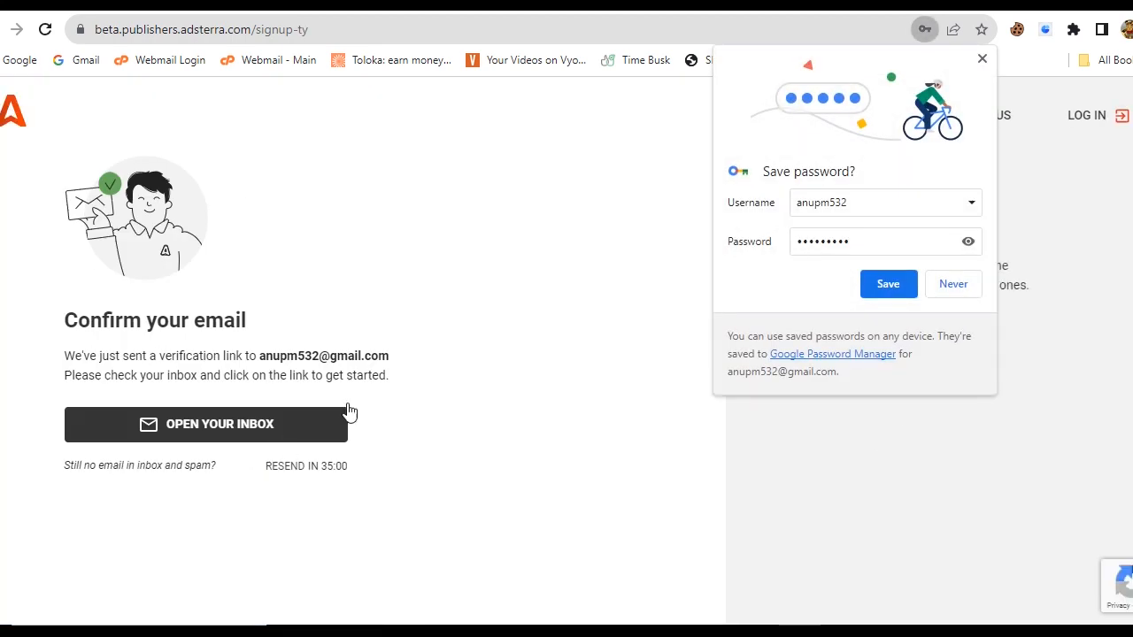
Save the new login in Chrome and open the inbox to verify the e-mail.
{"action": "left_click", "coordinate": [889, 284]}
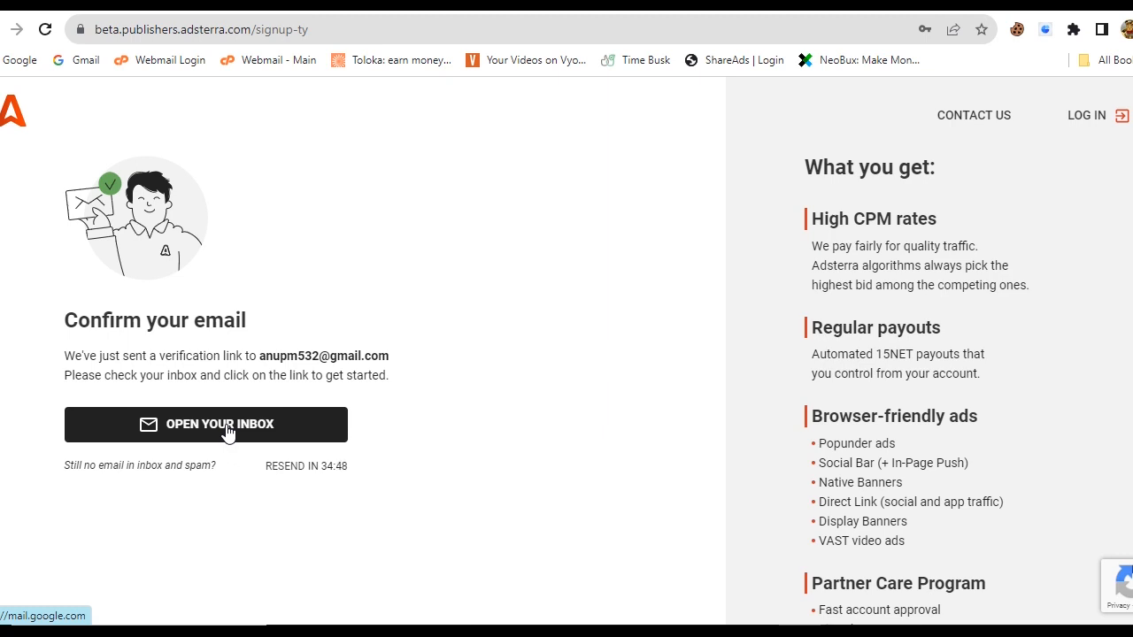
{"action": "left_click", "coordinate": [228, 429]}
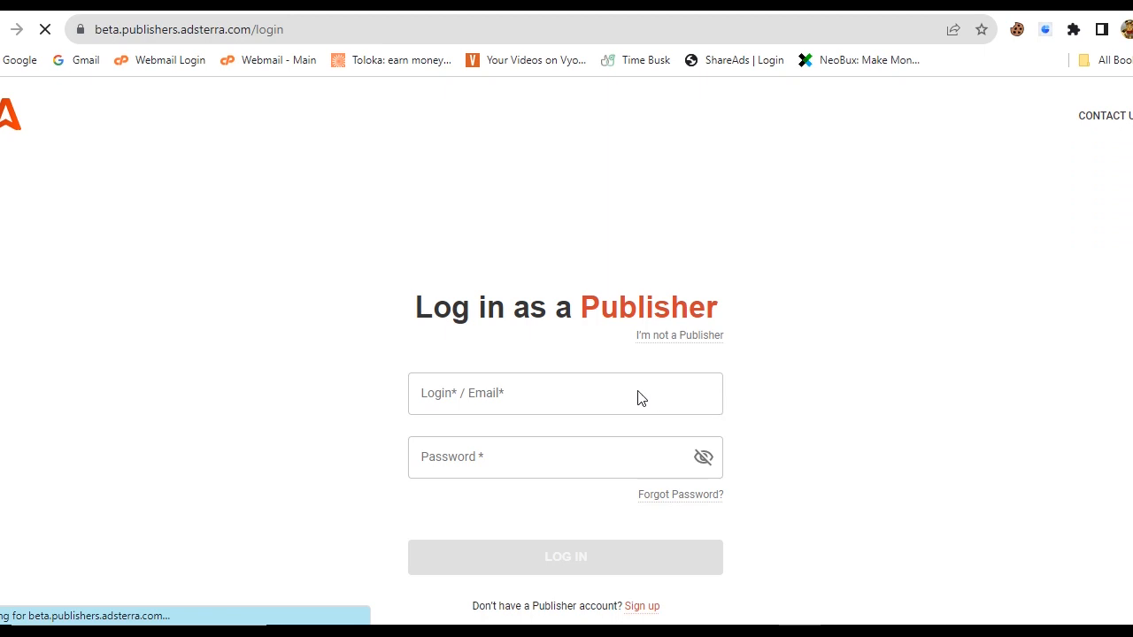
Log in to the publisher account with the account's login name and password.
{"action": "left_click", "coordinate": [498, 395]}
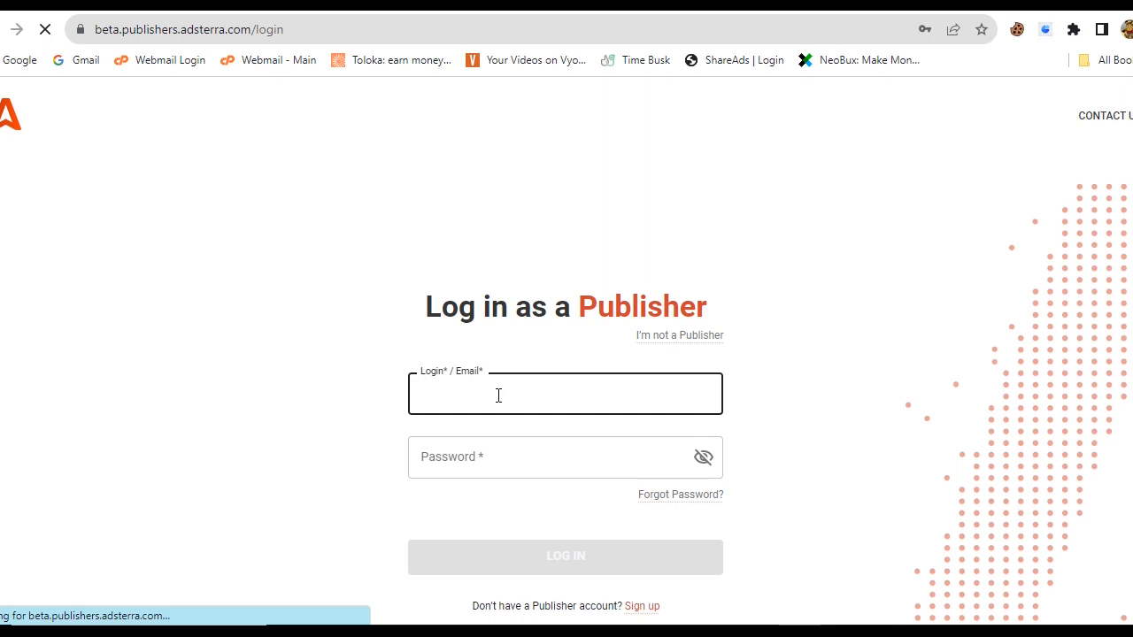
{"action": "type", "text": "anupm532"}
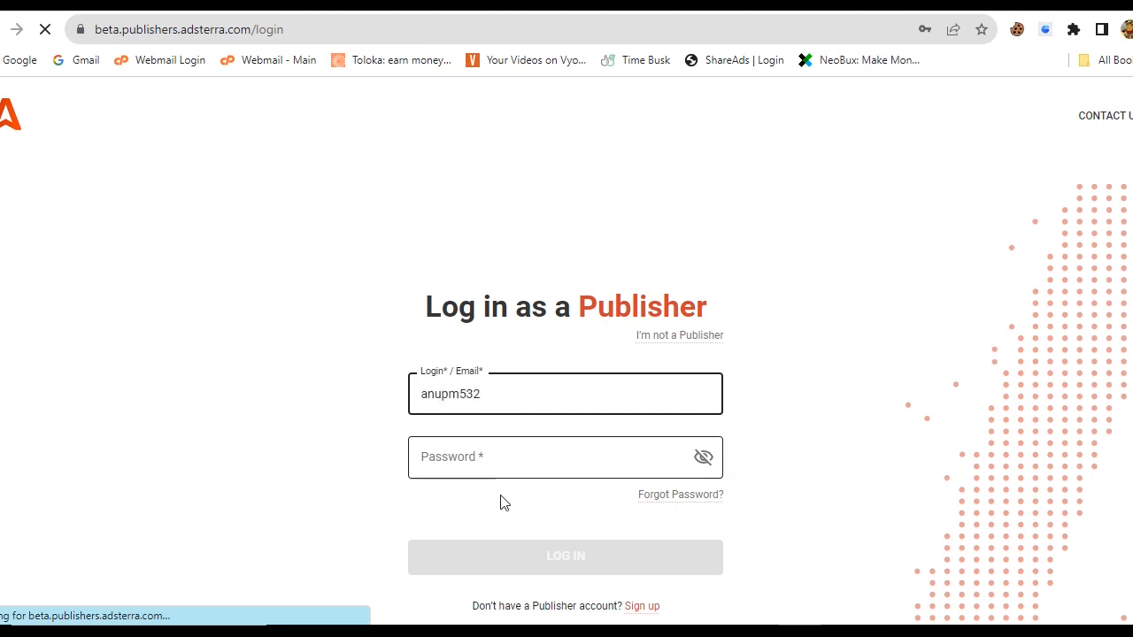
{"action": "left_click", "coordinate": [511, 469]}
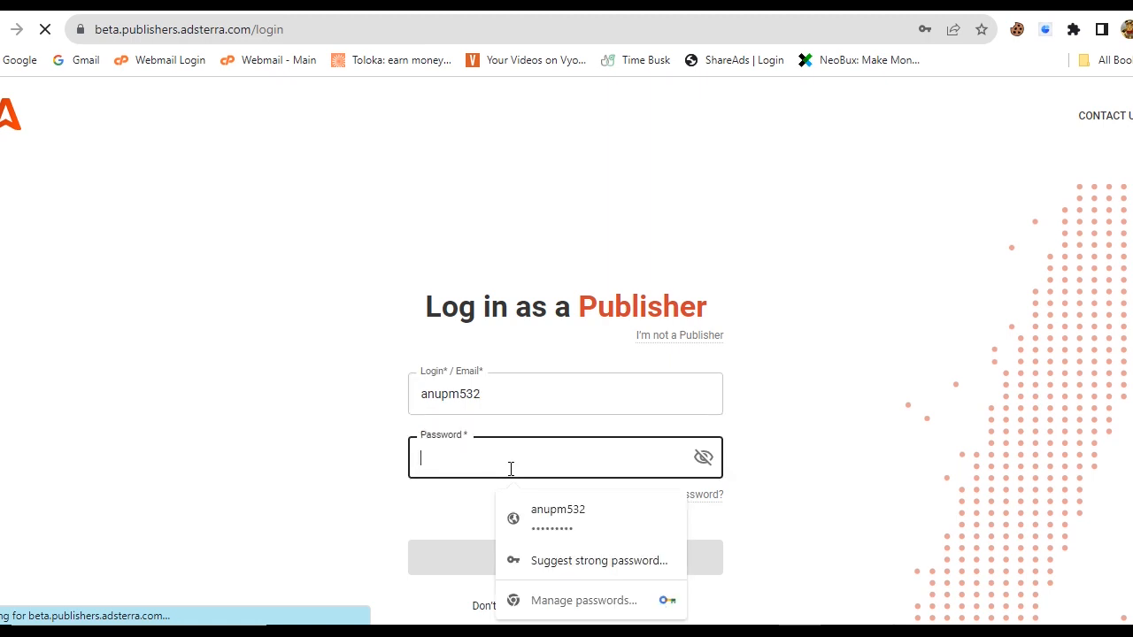
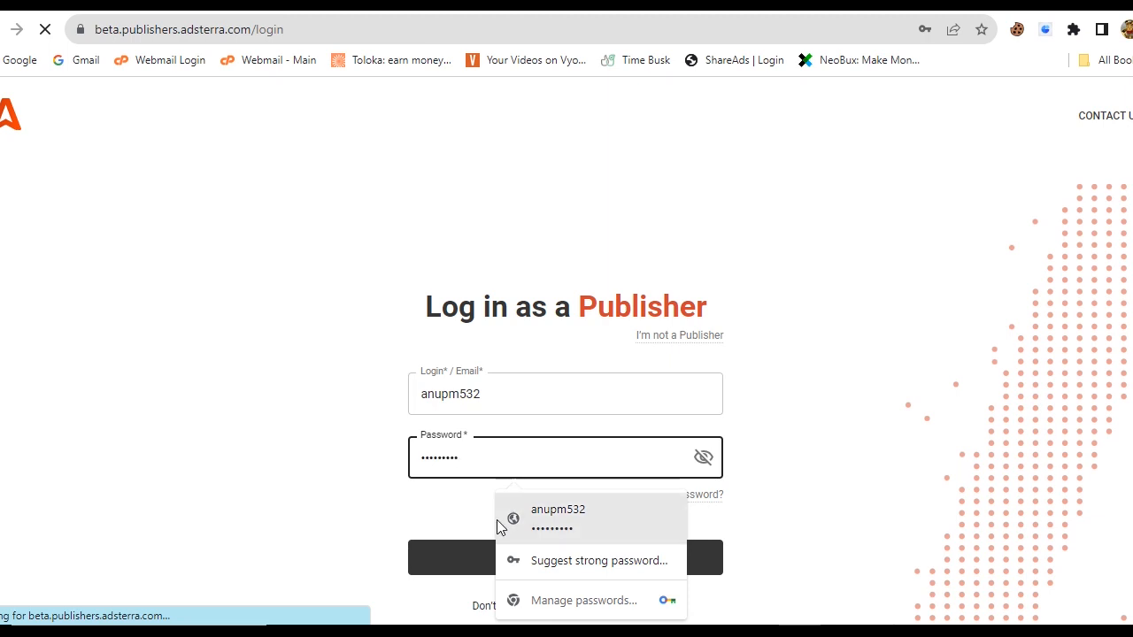
{"action": "scroll", "coordinate": [478, 523], "scroll_direction": "down", "scroll_amount": 2}
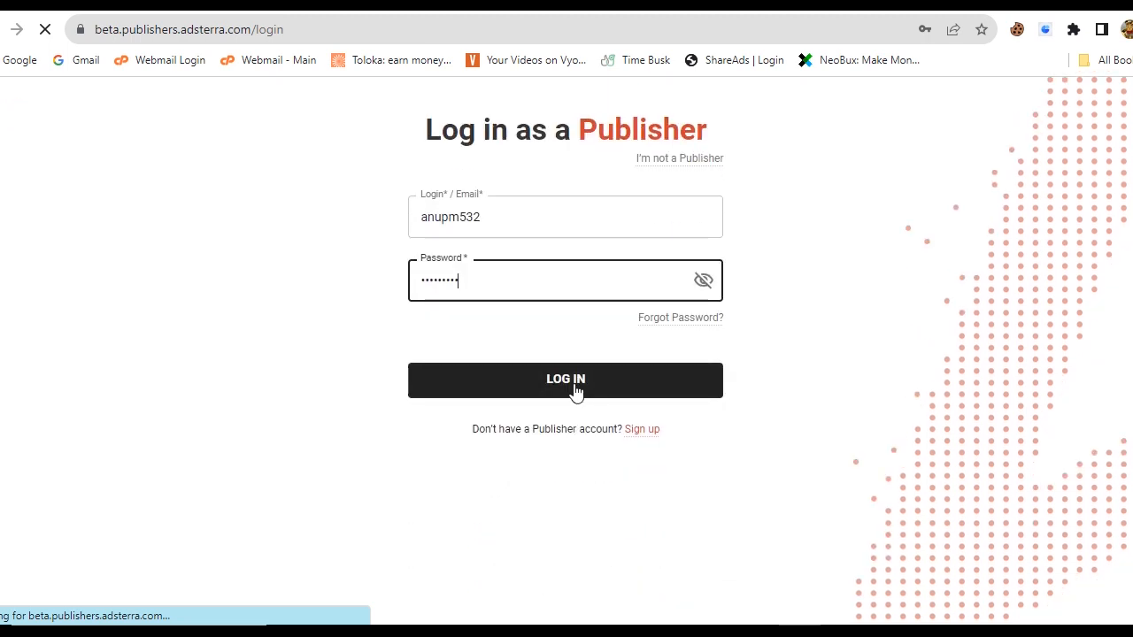
{"action": "left_click", "coordinate": [573, 391]}
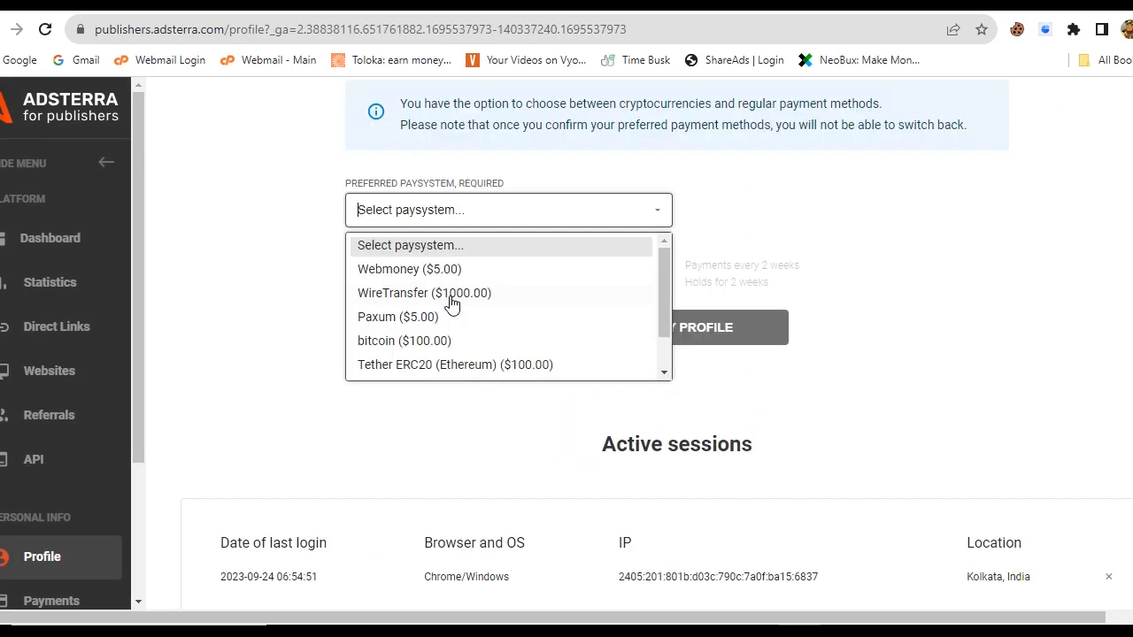
Set the preferred paysystem to PayPal (Hyperwallet) and the account type to Individual.
{"action": "scroll", "coordinate": [451, 299], "scroll_direction": "down", "scroll_amount": 1}
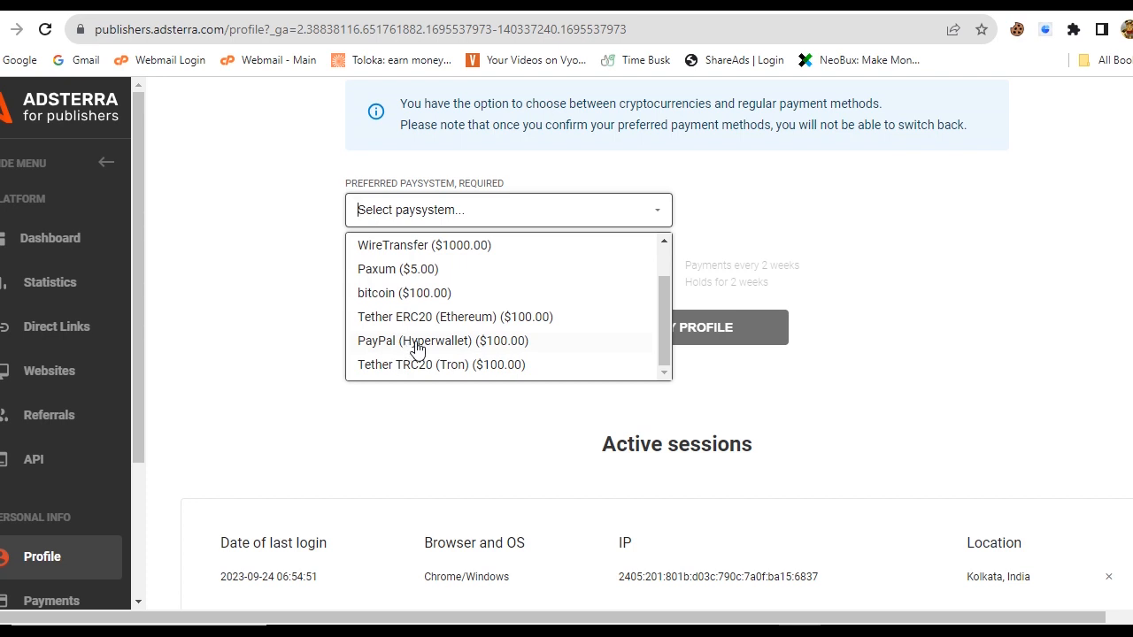
{"action": "left_click", "coordinate": [417, 348]}
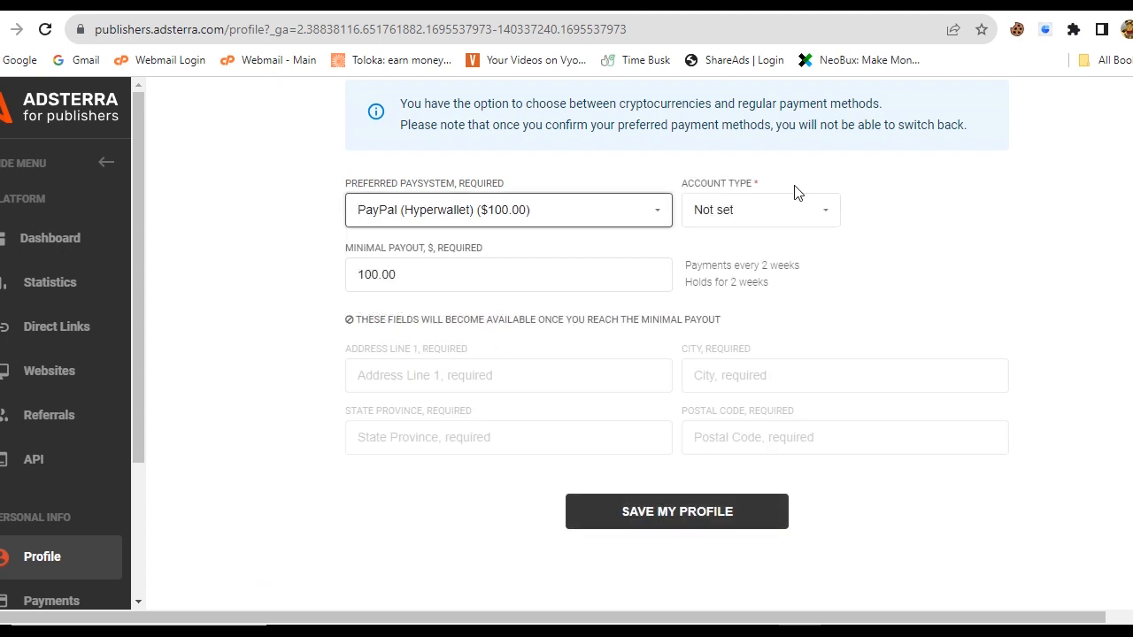
{"action": "left_click", "coordinate": [770, 221]}
{"action": "left_click", "coordinate": [770, 221]}
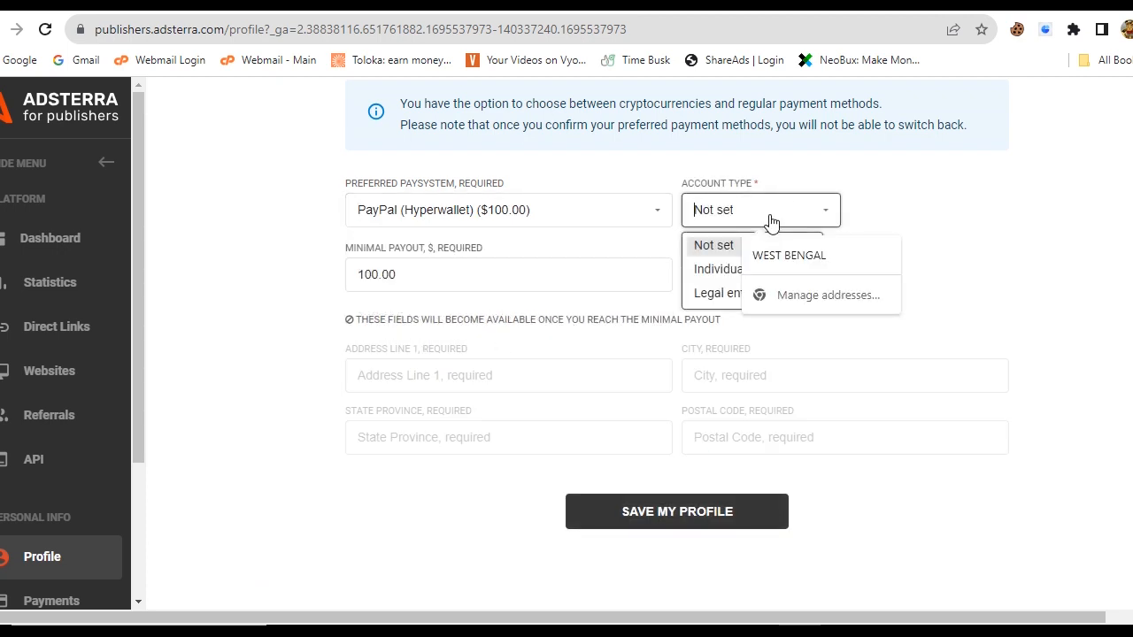
{"action": "left_click", "coordinate": [711, 273]}
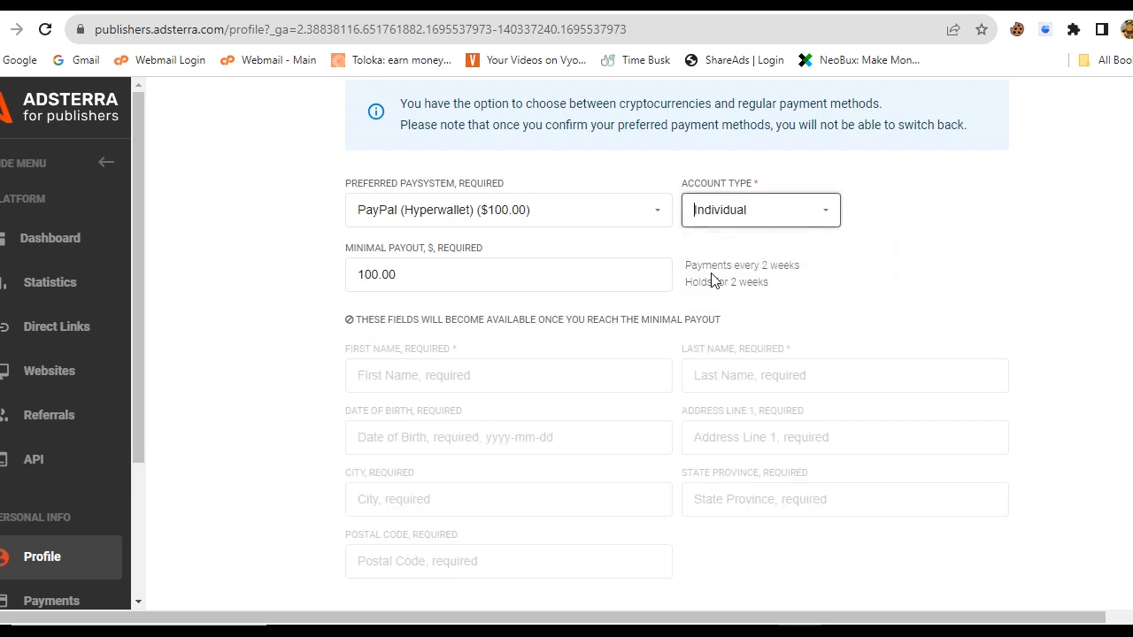
{"action": "left_click", "coordinate": [747, 217]}
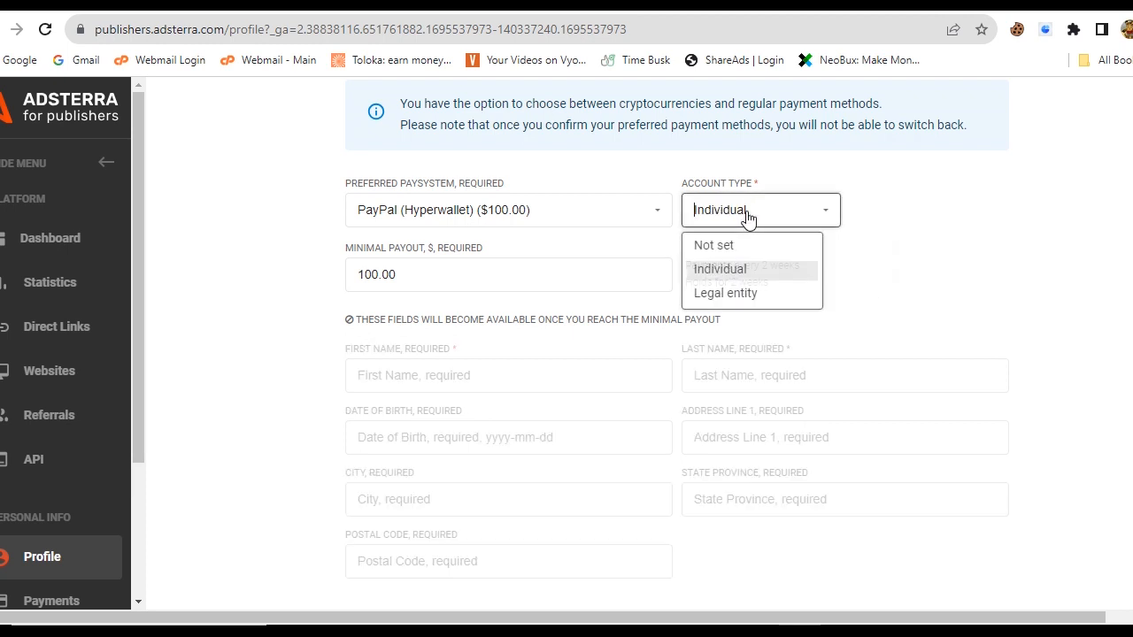
{"action": "left_click", "coordinate": [731, 271]}
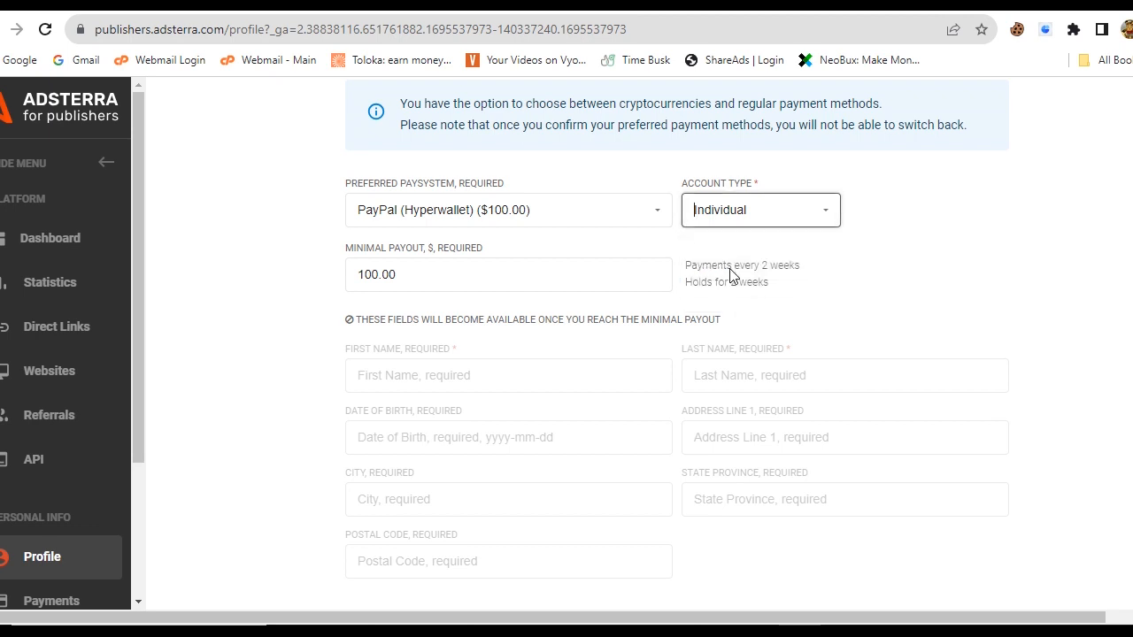
{"action": "scroll", "coordinate": [566, 269], "scroll_direction": "up", "scroll_amount": 1}
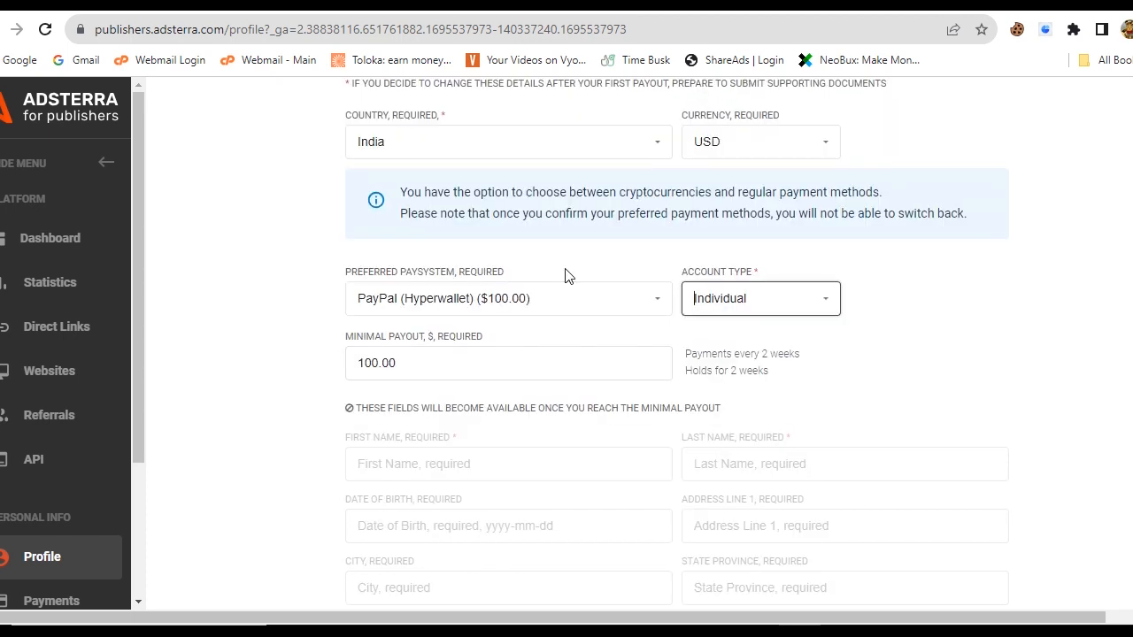
{"action": "scroll", "coordinate": [566, 276], "scroll_direction": "down", "scroll_amount": 1}
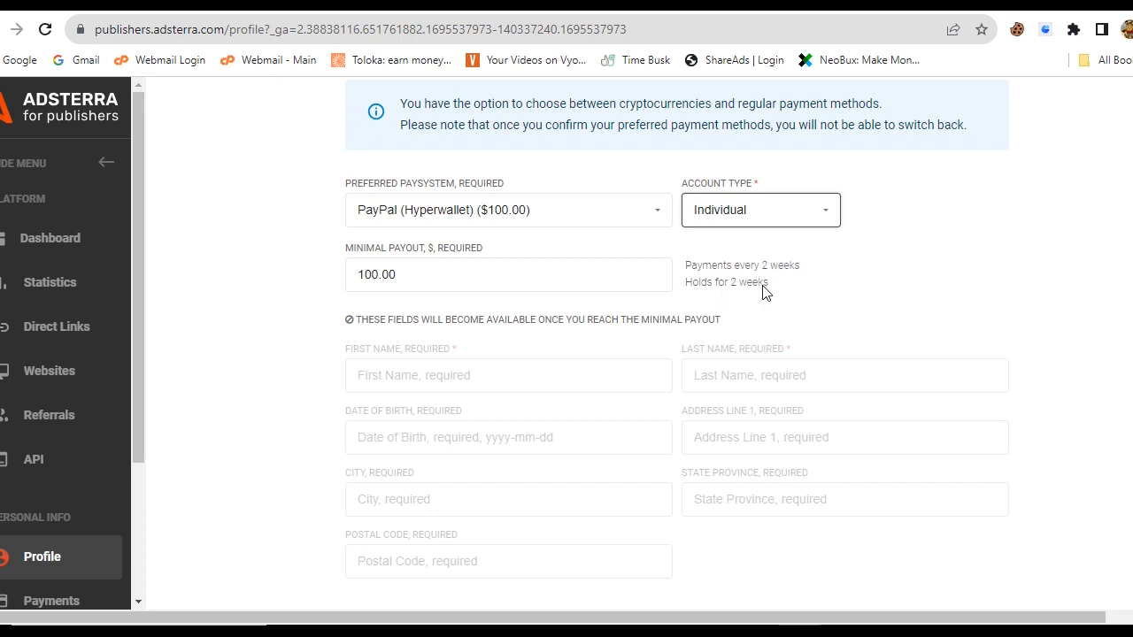
{"action": "scroll", "coordinate": [763, 292], "scroll_direction": "down", "scroll_amount": 2}
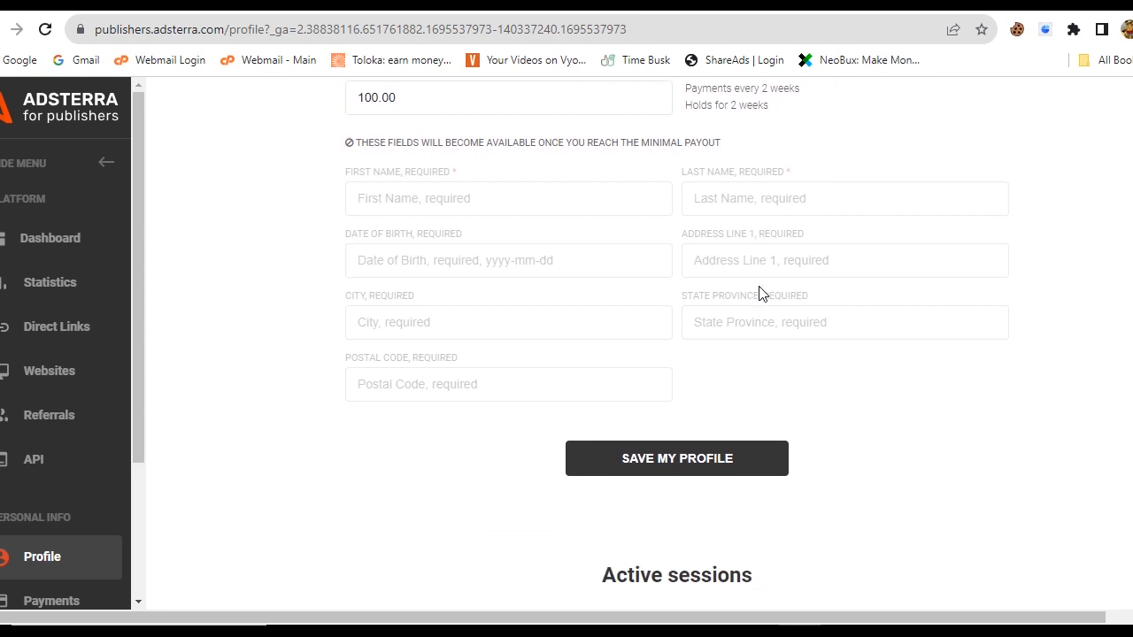
{"action": "scroll", "coordinate": [759, 293], "scroll_direction": "up", "scroll_amount": 1}
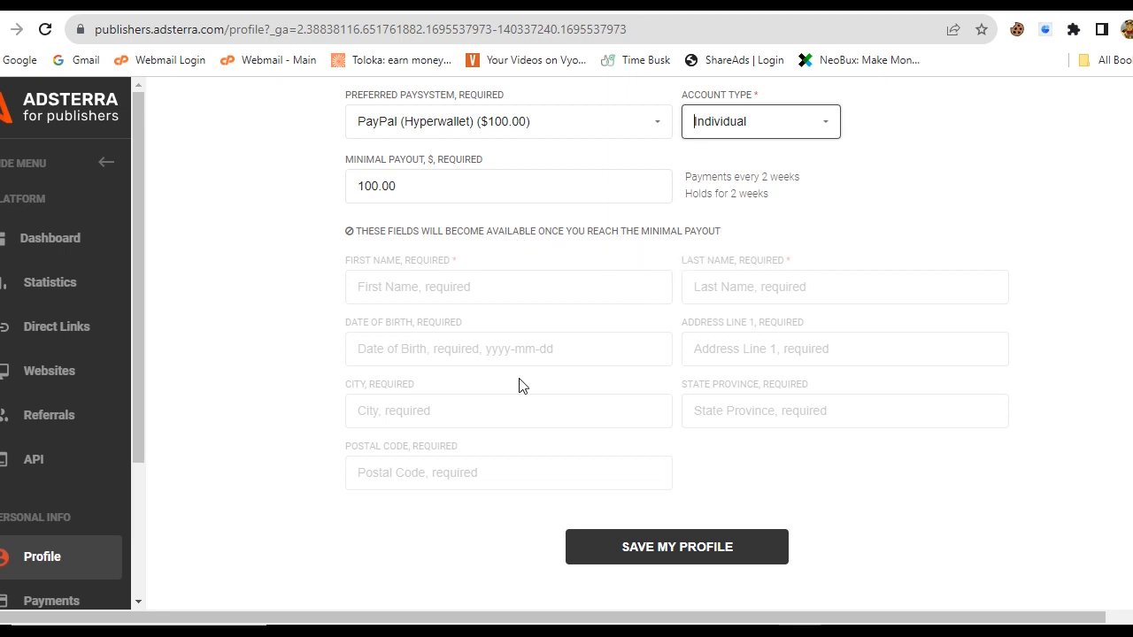
{"action": "scroll", "coordinate": [582, 367], "scroll_direction": "down", "scroll_amount": 2}
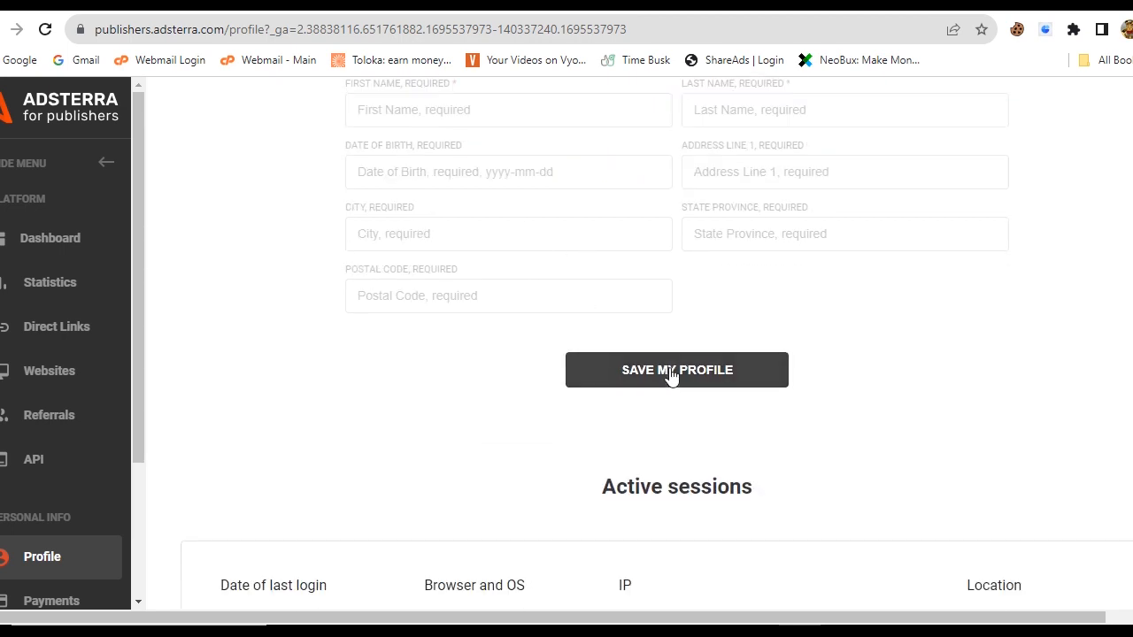
Save the payment profile, confirming that crypto payment methods are dropped.
{"action": "left_click", "coordinate": [671, 375]}
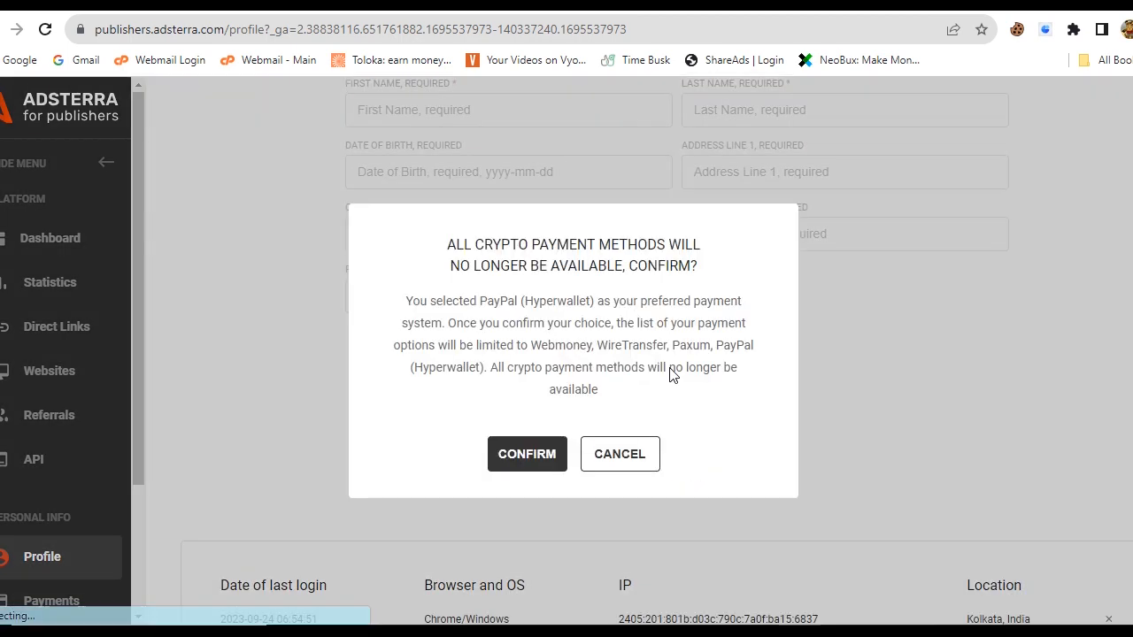
{"action": "left_click", "coordinate": [527, 457]}
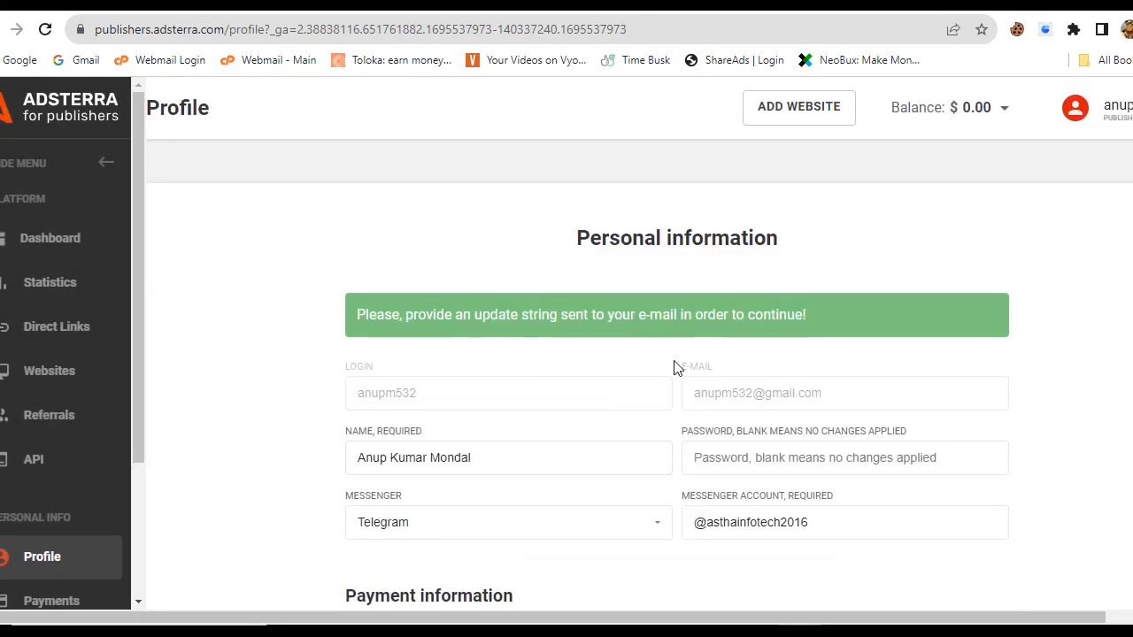
{"action": "scroll", "coordinate": [673, 363], "scroll_direction": "down", "scroll_amount": 3}
{"action": "scroll", "coordinate": [674, 361], "scroll_direction": "down", "scroll_amount": 2}
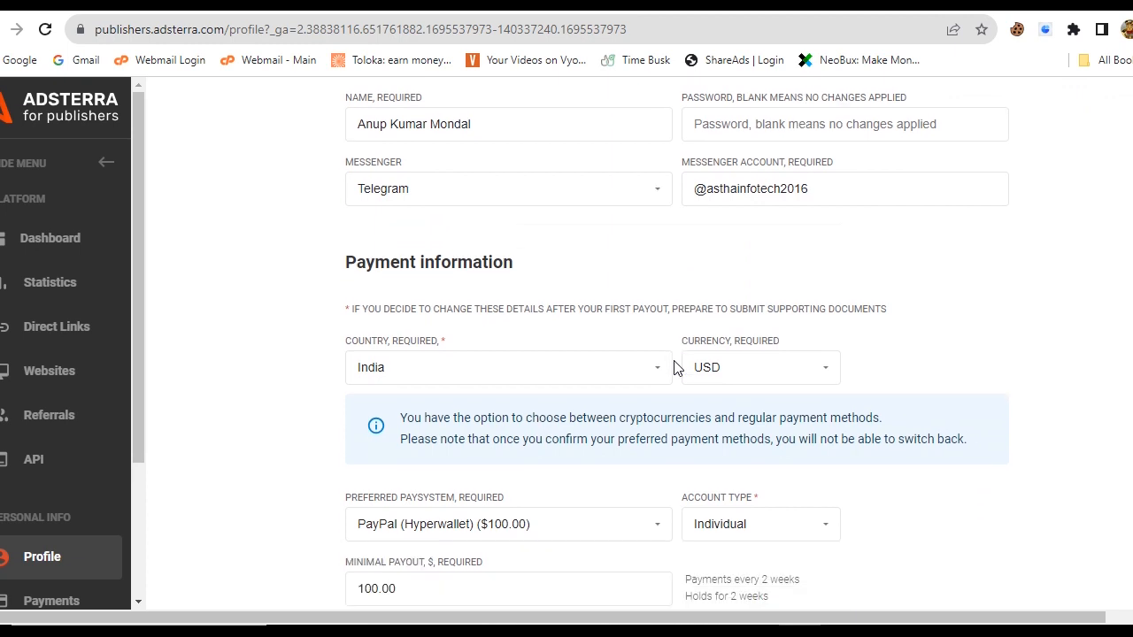
{"action": "scroll", "coordinate": [673, 368], "scroll_direction": "down", "scroll_amount": 2}
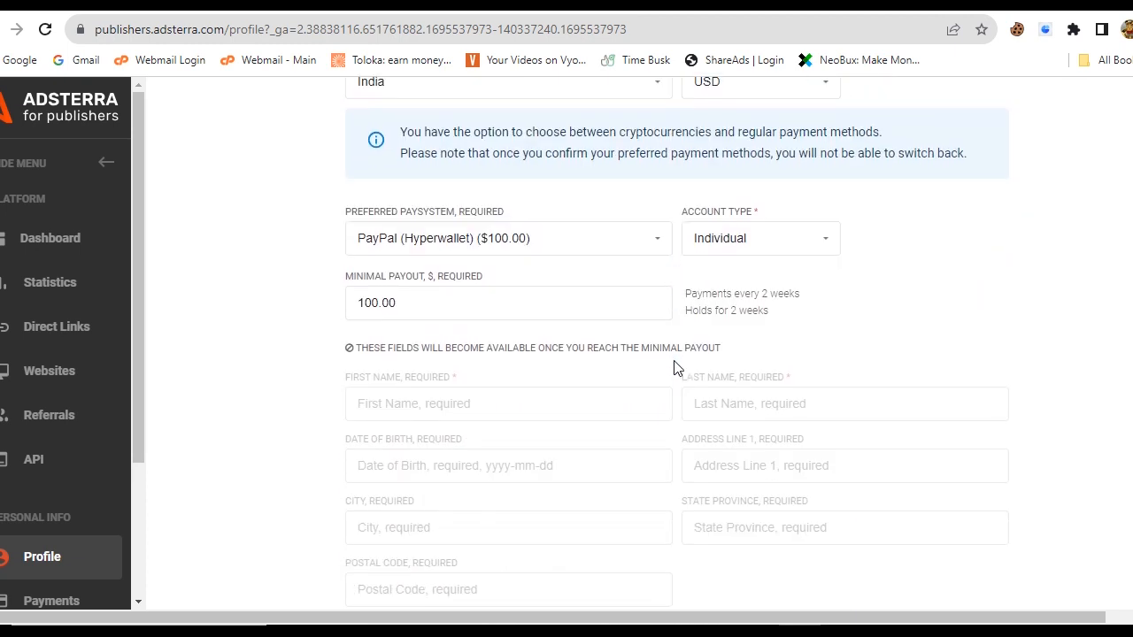
{"action": "scroll", "coordinate": [673, 368], "scroll_direction": "down", "scroll_amount": 1}
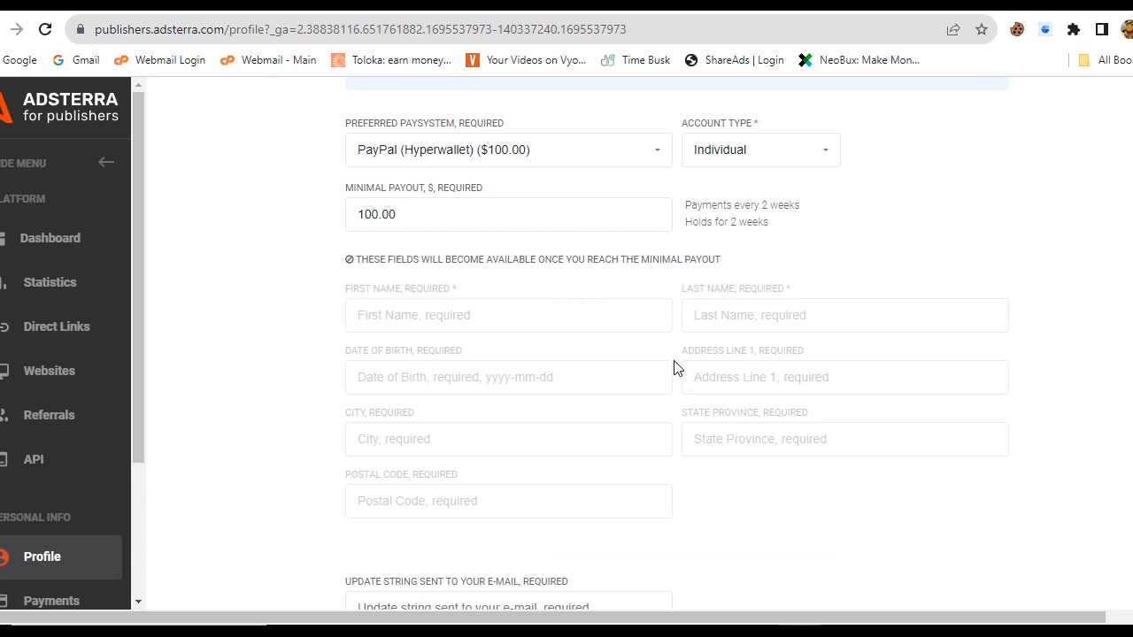
{"action": "scroll", "coordinate": [673, 368], "scroll_direction": "down", "scroll_amount": 3}
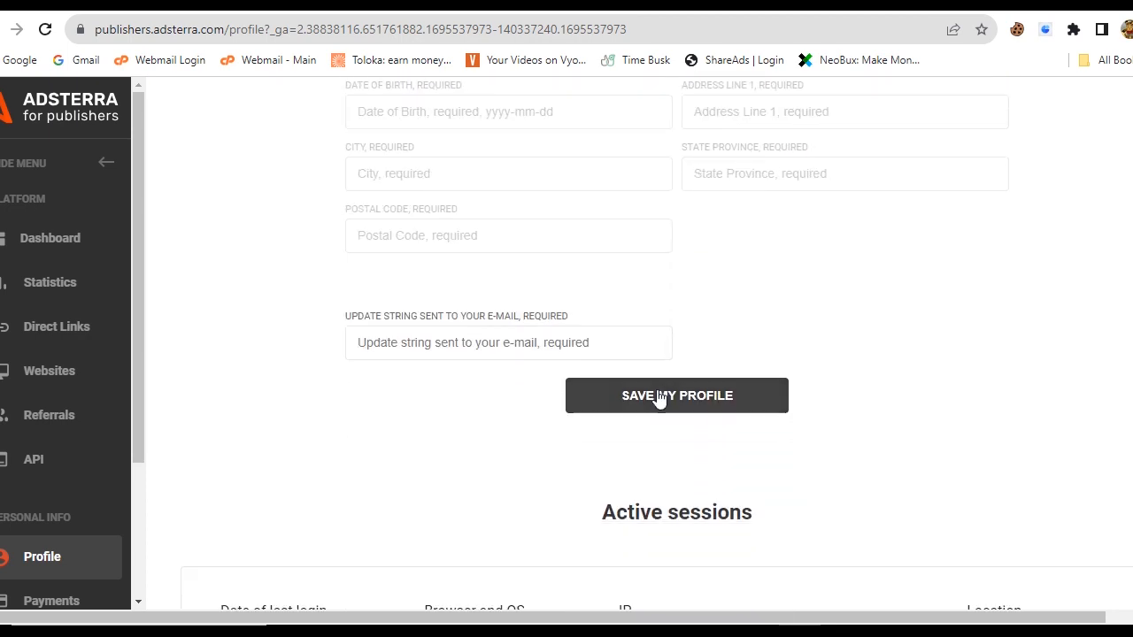
Fill the e-mail update string from an autofill suggestion and save the profile again.
{"action": "left_click", "coordinate": [525, 346]}
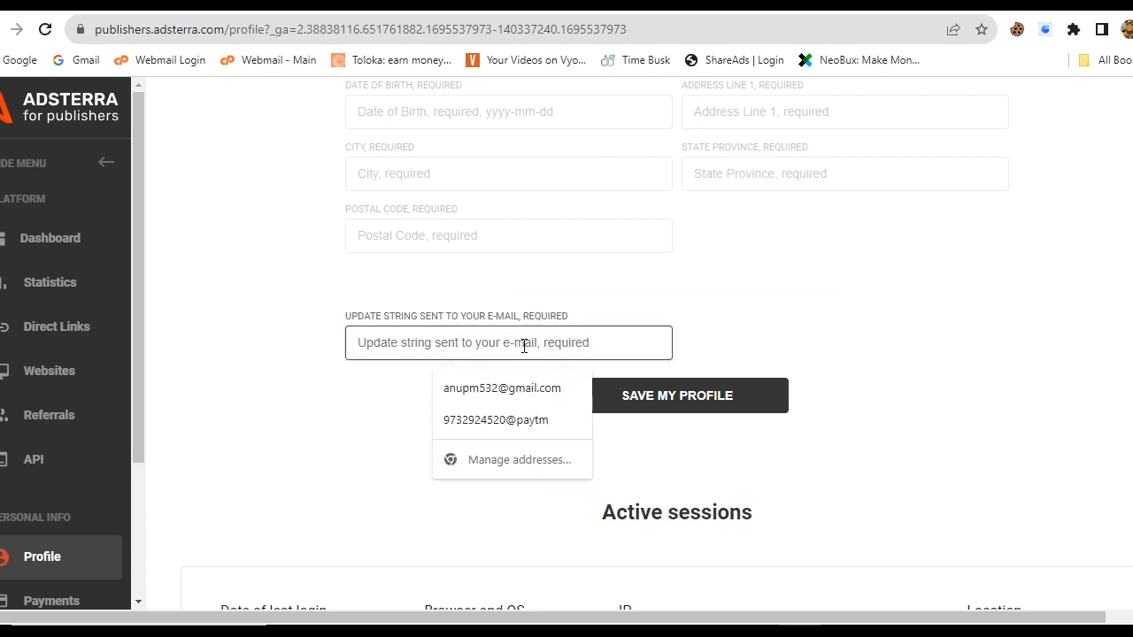
{"action": "left_click", "coordinate": [500, 389]}
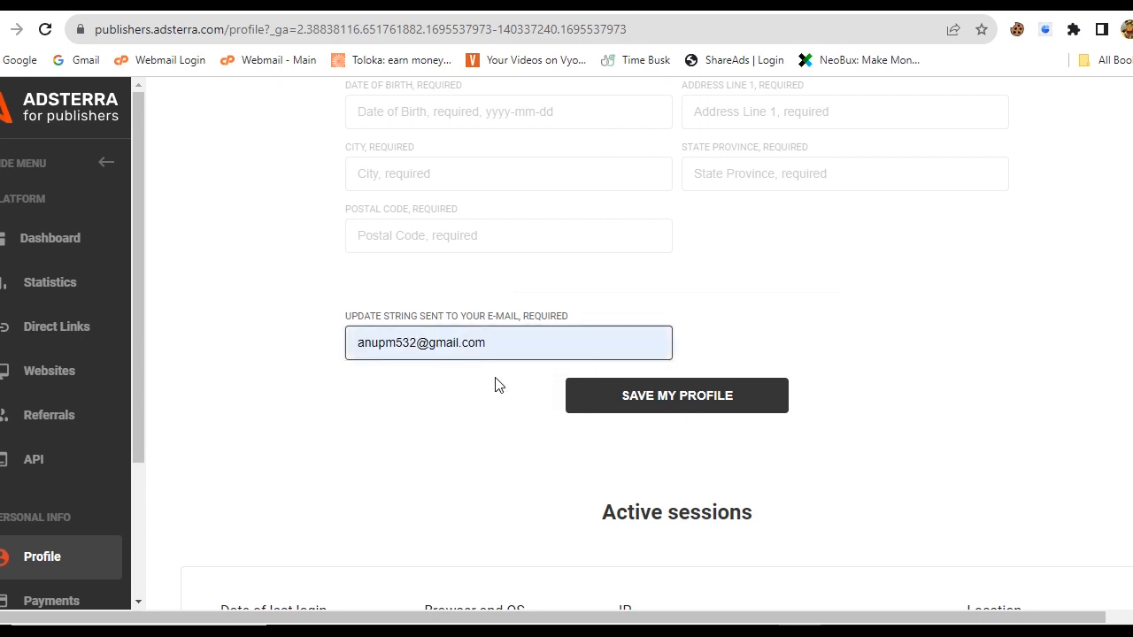
{"action": "left_click", "coordinate": [639, 400]}
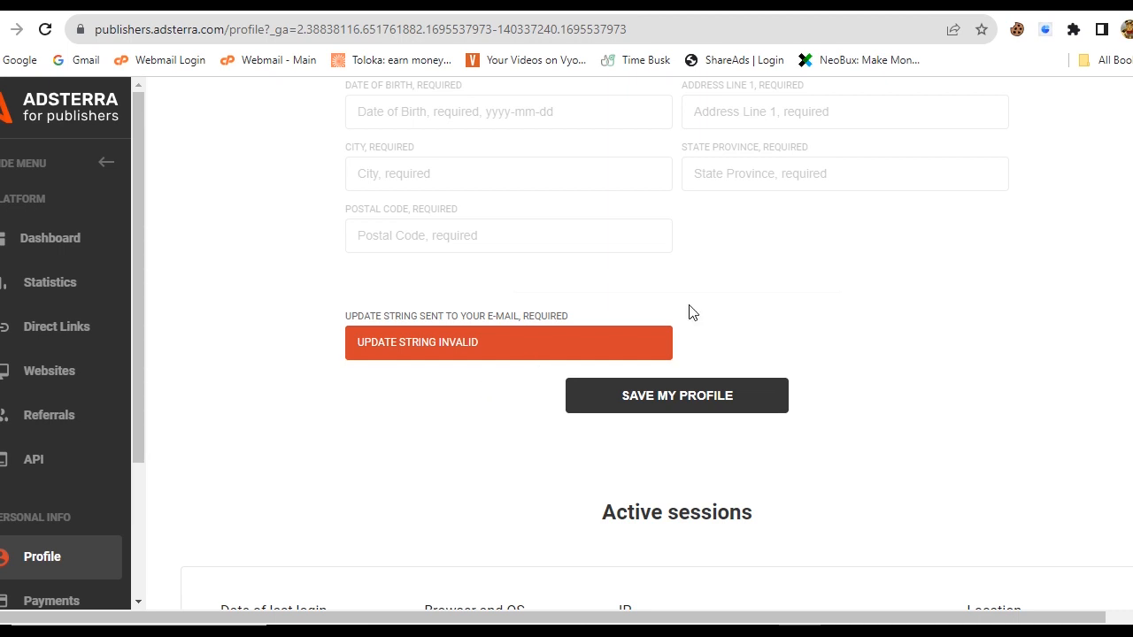
{"action": "scroll", "coordinate": [695, 404], "scroll_direction": "down", "scroll_amount": 3}
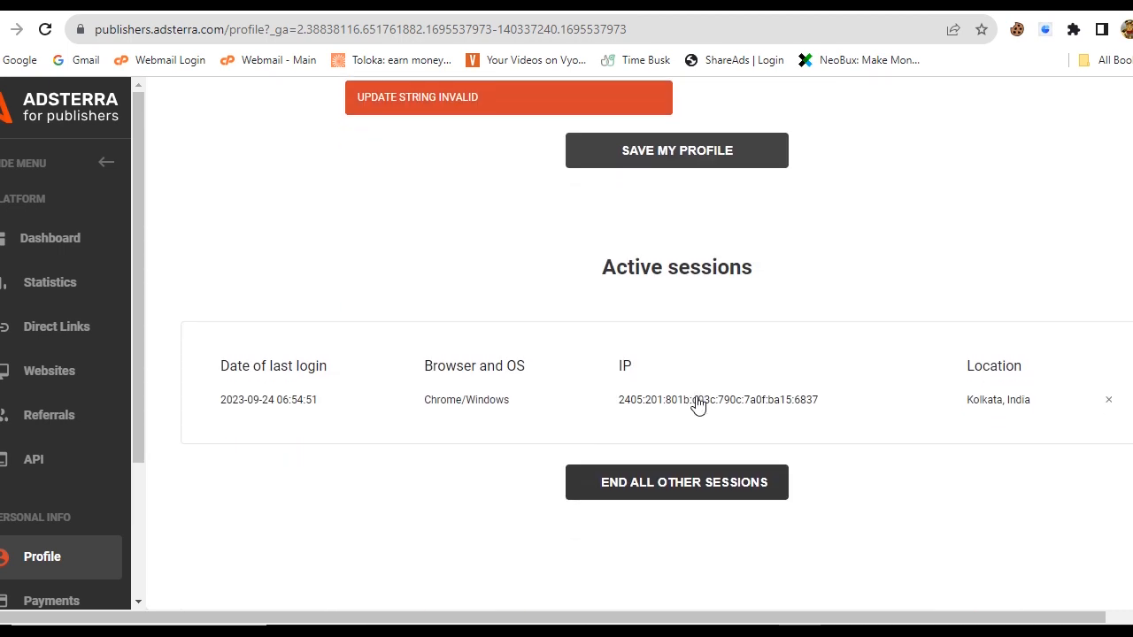
{"action": "scroll", "coordinate": [696, 404], "scroll_direction": "up", "scroll_amount": 5}
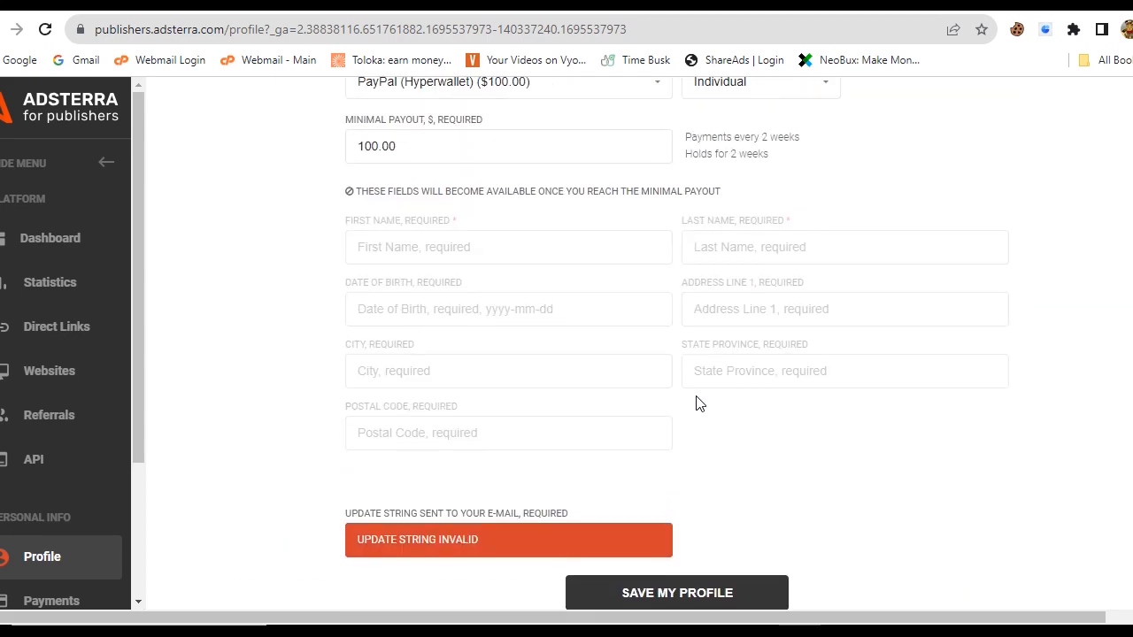
{"action": "scroll", "coordinate": [696, 404], "scroll_direction": "up", "scroll_amount": 1}
{"action": "scroll", "coordinate": [643, 346], "scroll_direction": "up", "scroll_amount": 2}
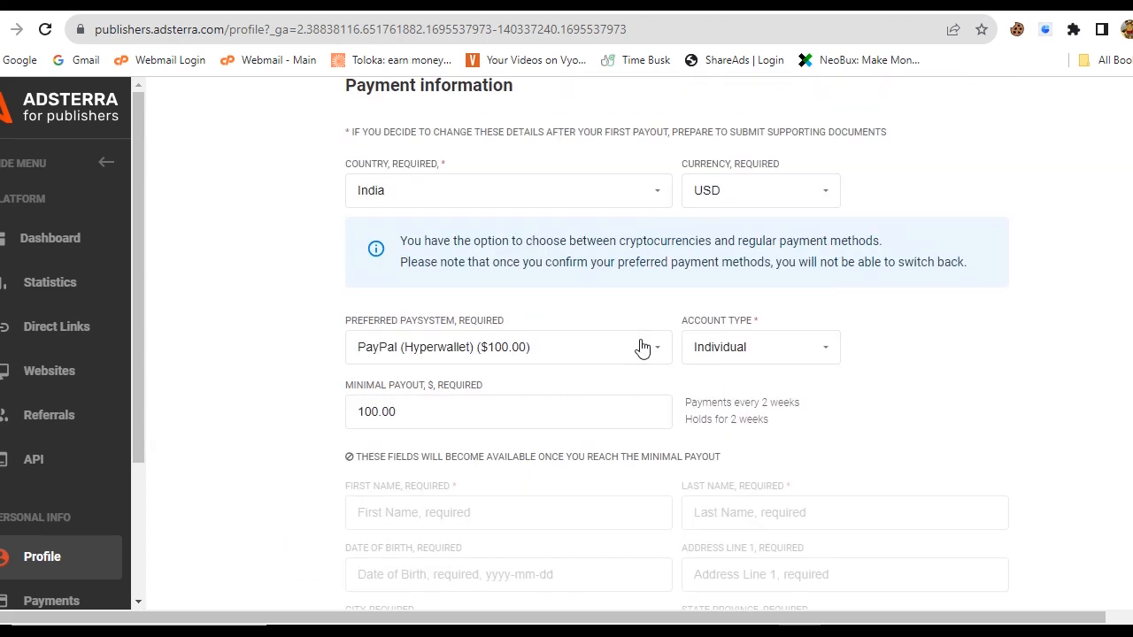
{"action": "scroll", "coordinate": [642, 346], "scroll_direction": "up", "scroll_amount": 2}
{"action": "scroll", "coordinate": [642, 346], "scroll_direction": "up", "scroll_amount": 2}
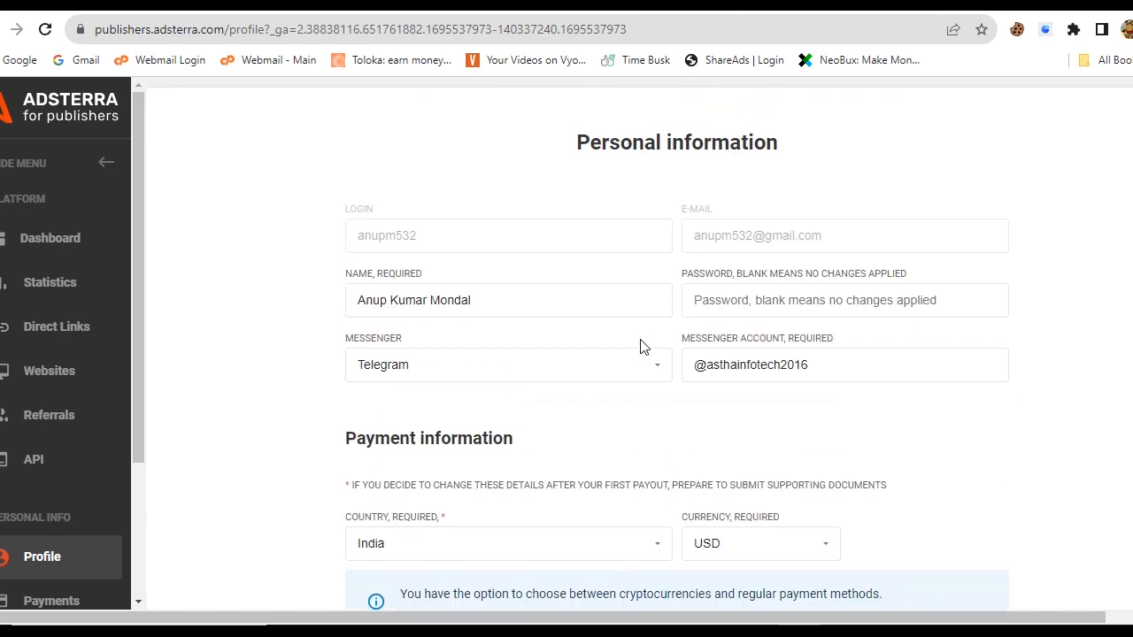
{"action": "scroll", "coordinate": [642, 346], "scroll_direction": "down", "scroll_amount": 7}
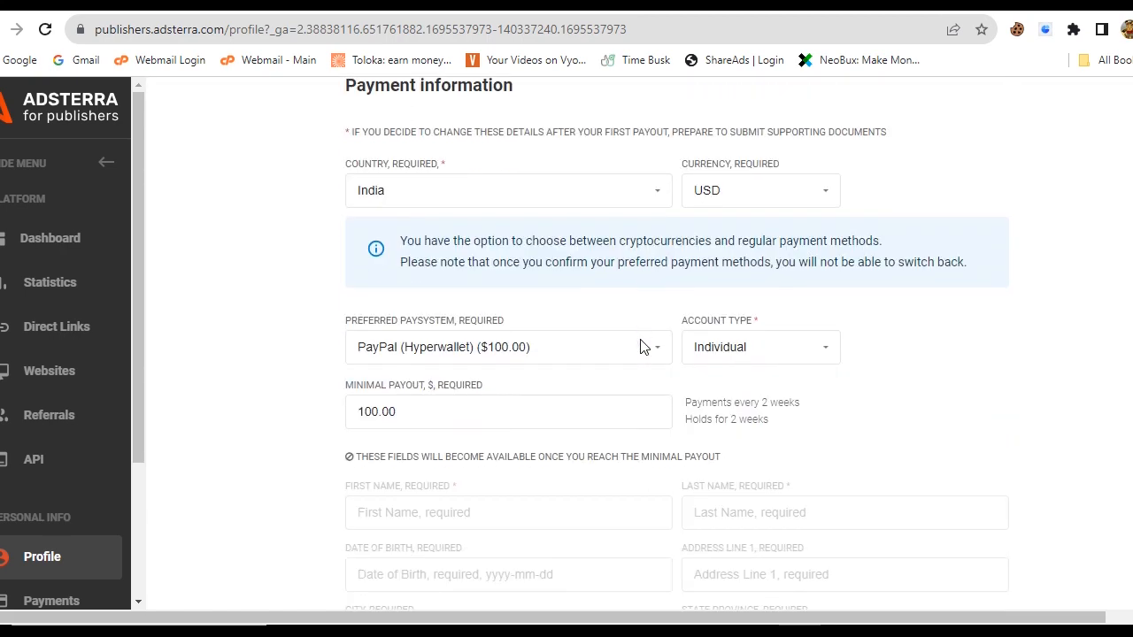
{"action": "scroll", "coordinate": [643, 346], "scroll_direction": "down", "scroll_amount": 2}
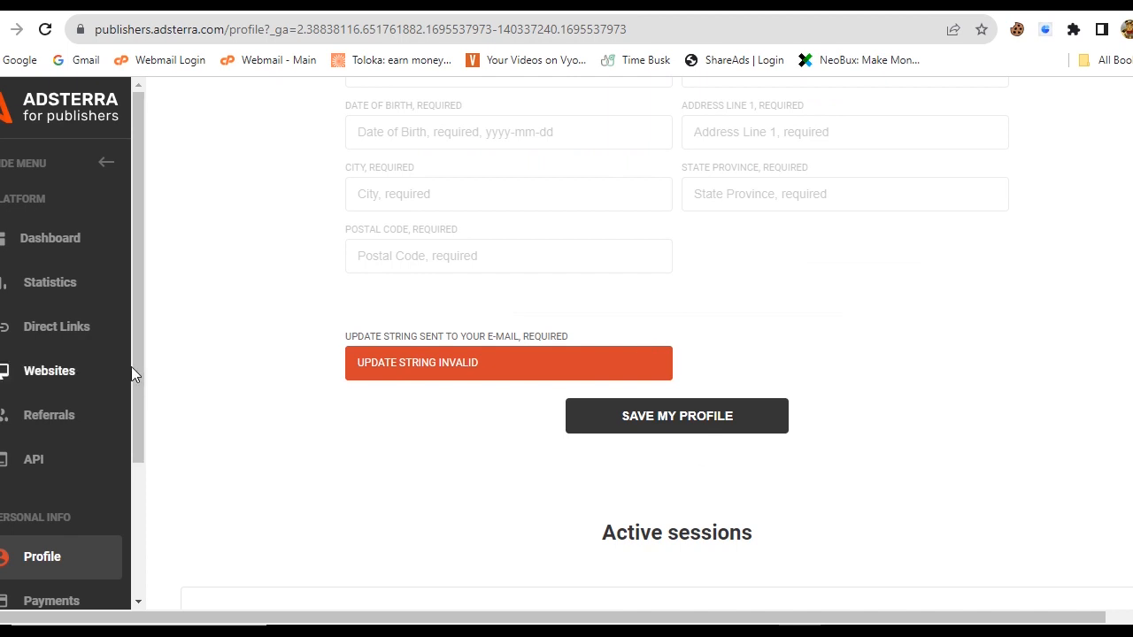
{"action": "left_click", "coordinate": [47, 252]}
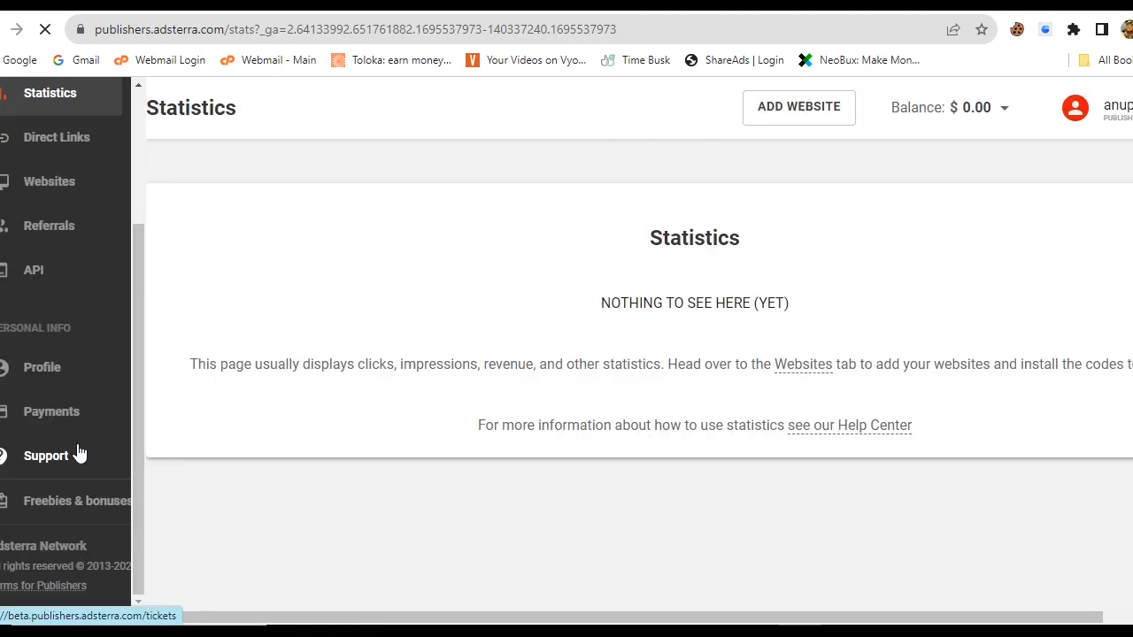
Go to the Referrals page from the left sidebar.
{"action": "scroll", "coordinate": [79, 453], "scroll_direction": "up", "scroll_amount": 3}
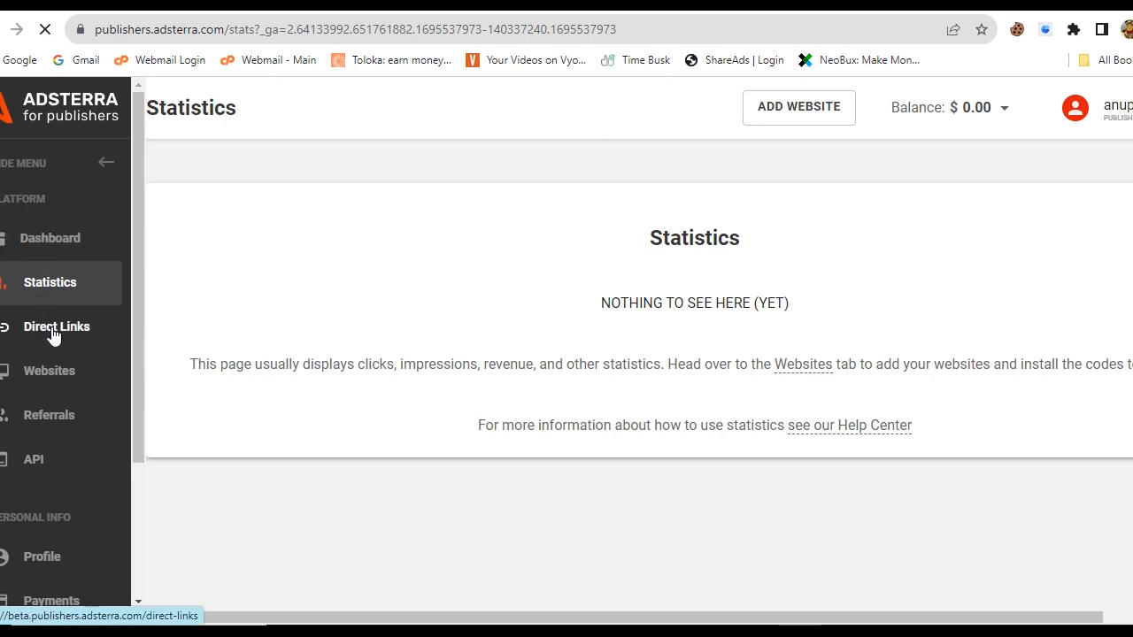
{"action": "left_click", "coordinate": [48, 417]}
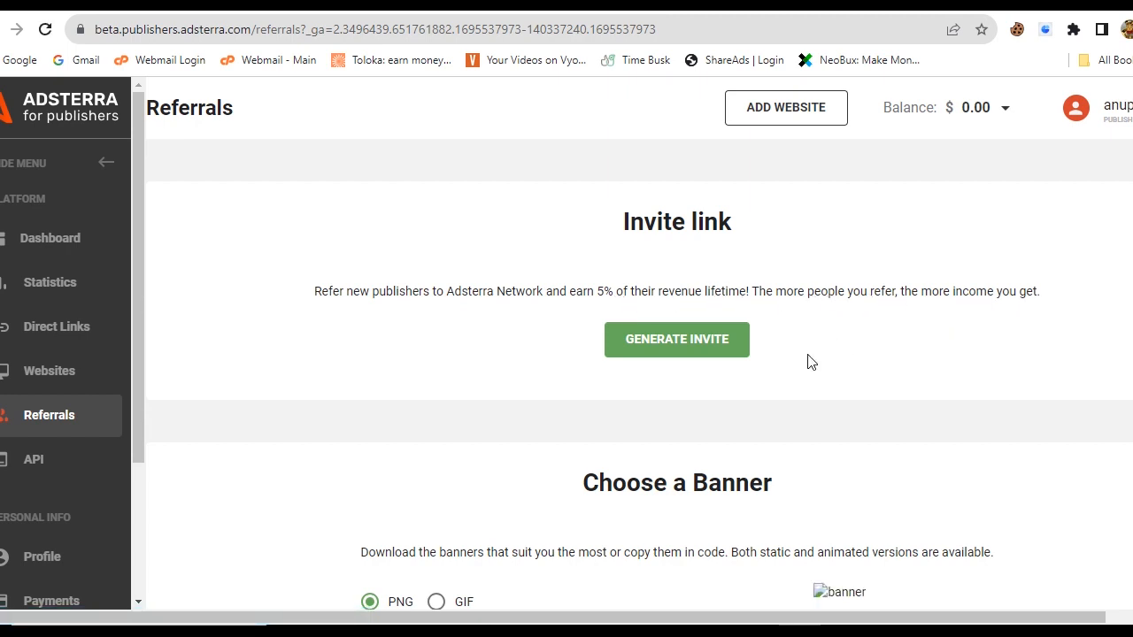
Generate a referral invite link on the Referrals page.
{"action": "scroll", "coordinate": [777, 379], "scroll_direction": "down", "scroll_amount": 2}
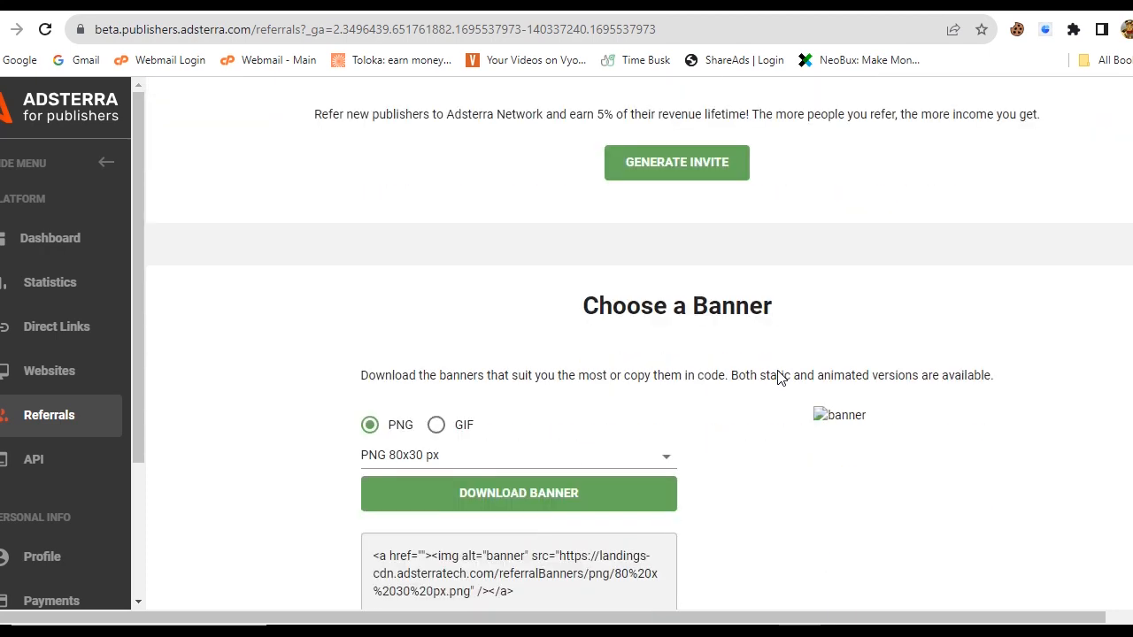
{"action": "scroll", "coordinate": [777, 379], "scroll_direction": "down", "scroll_amount": 1}
{"action": "scroll", "coordinate": [584, 422], "scroll_direction": "up", "scroll_amount": 3}
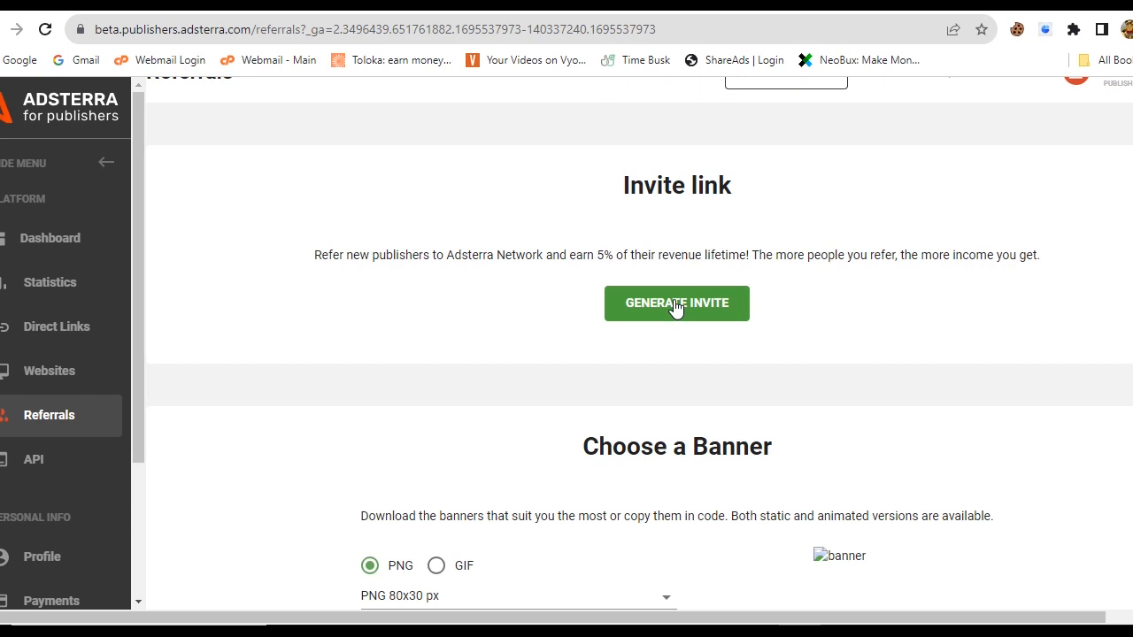
{"action": "left_click", "coordinate": [675, 306]}
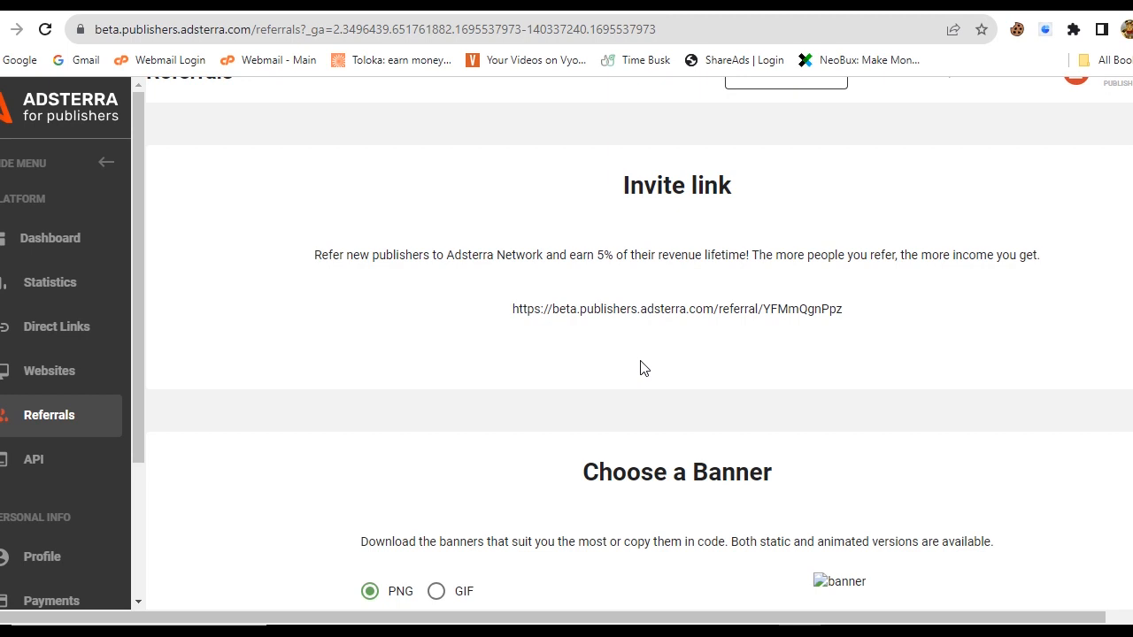
Select the generated referral URL and bring up WhatsApp's message box.
{"action": "scroll", "coordinate": [644, 368], "scroll_direction": "down", "scroll_amount": 2}
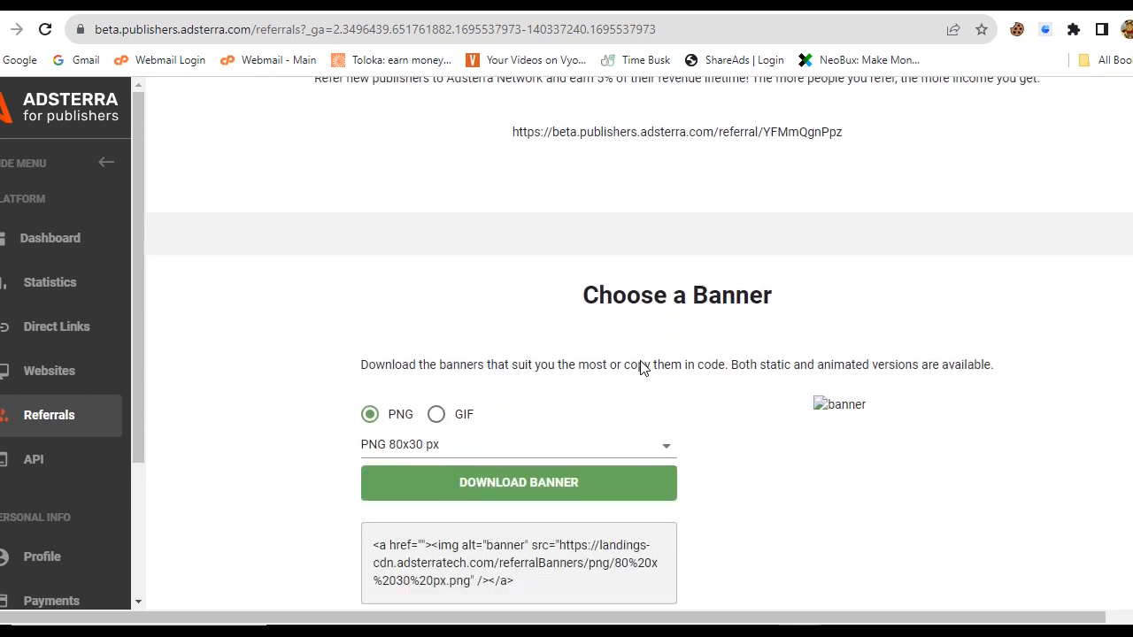
{"action": "scroll", "coordinate": [644, 368], "scroll_direction": "down", "scroll_amount": 1}
{"action": "scroll", "coordinate": [639, 369], "scroll_direction": "up", "scroll_amount": 3}
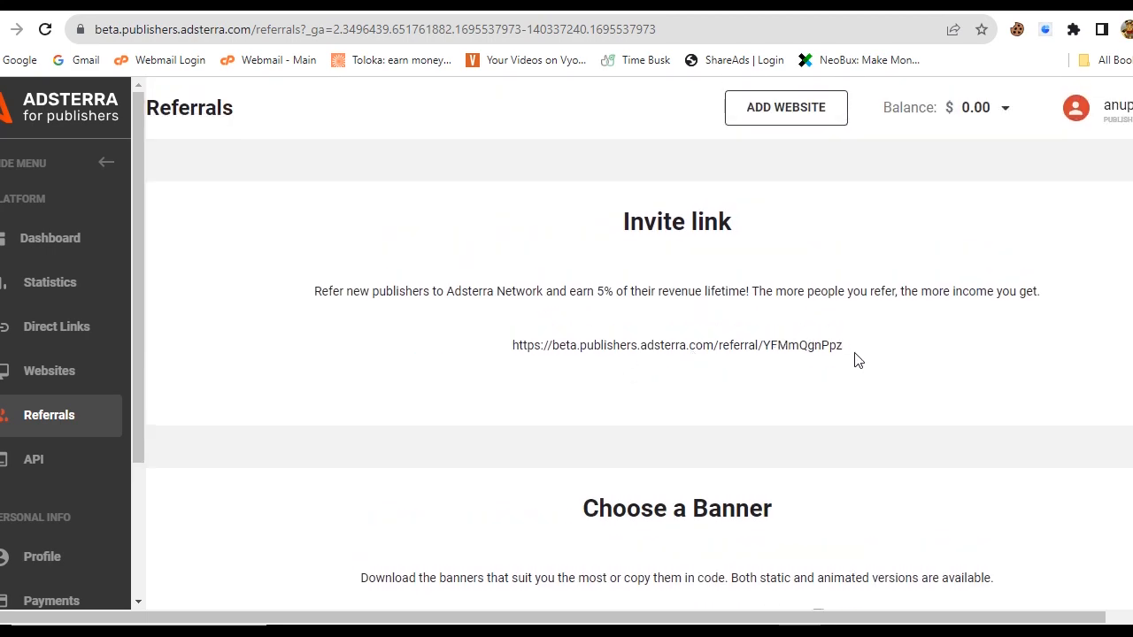
{"action": "left_click_drag", "start_coordinate": [855, 358], "coordinate": [540, 361]}
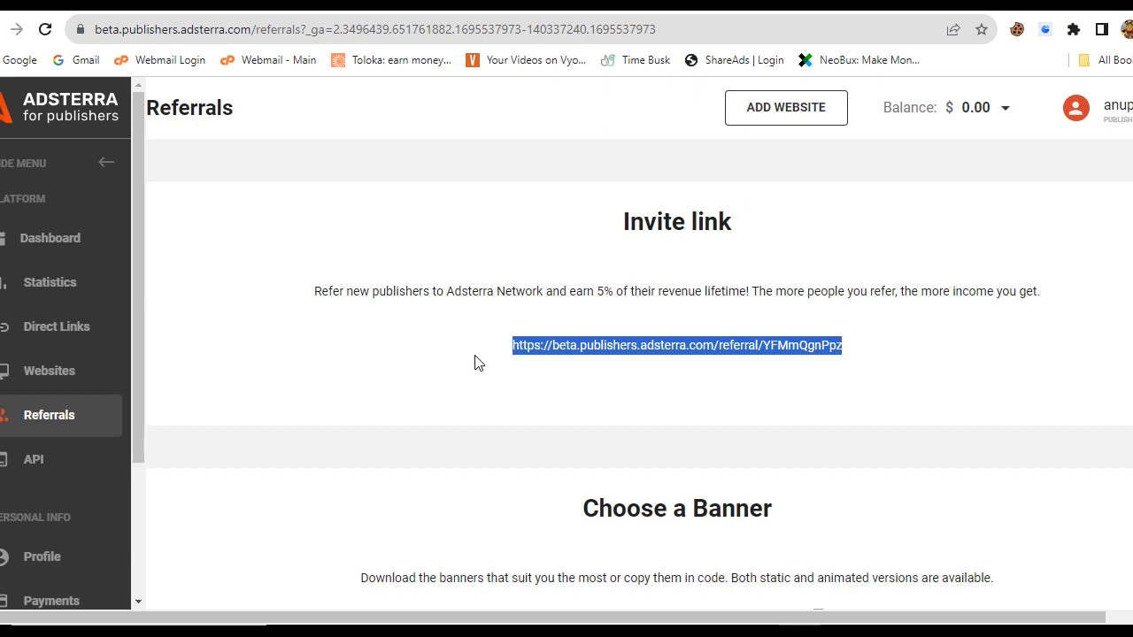
{"action": "left_click", "coordinate": [462, 632]}
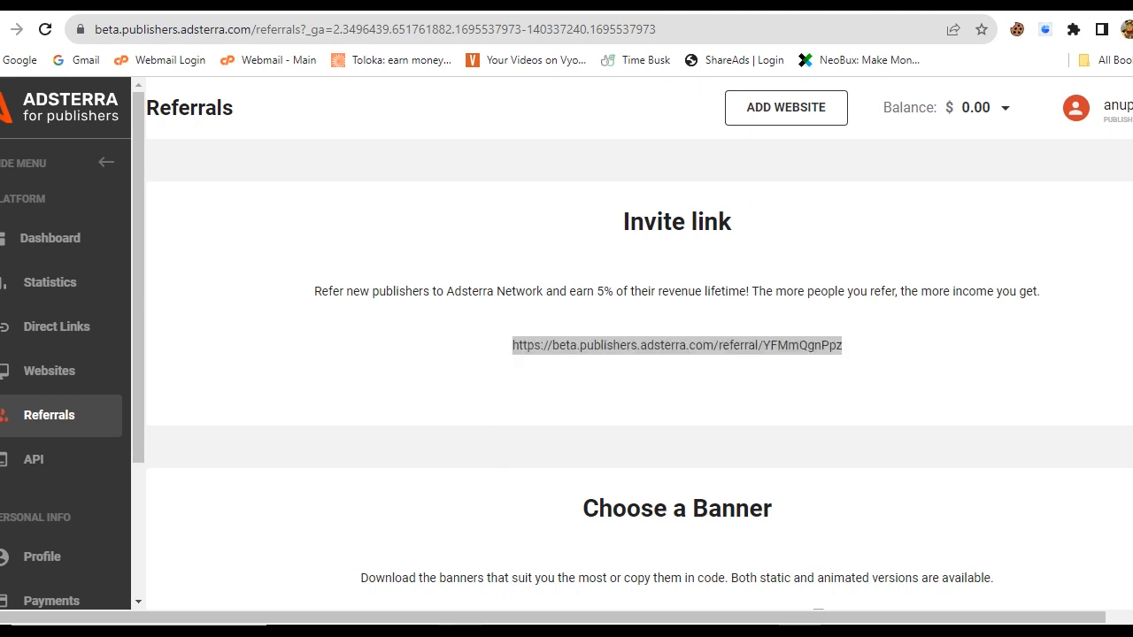
{"action": "left_click", "coordinate": [948, 538]}
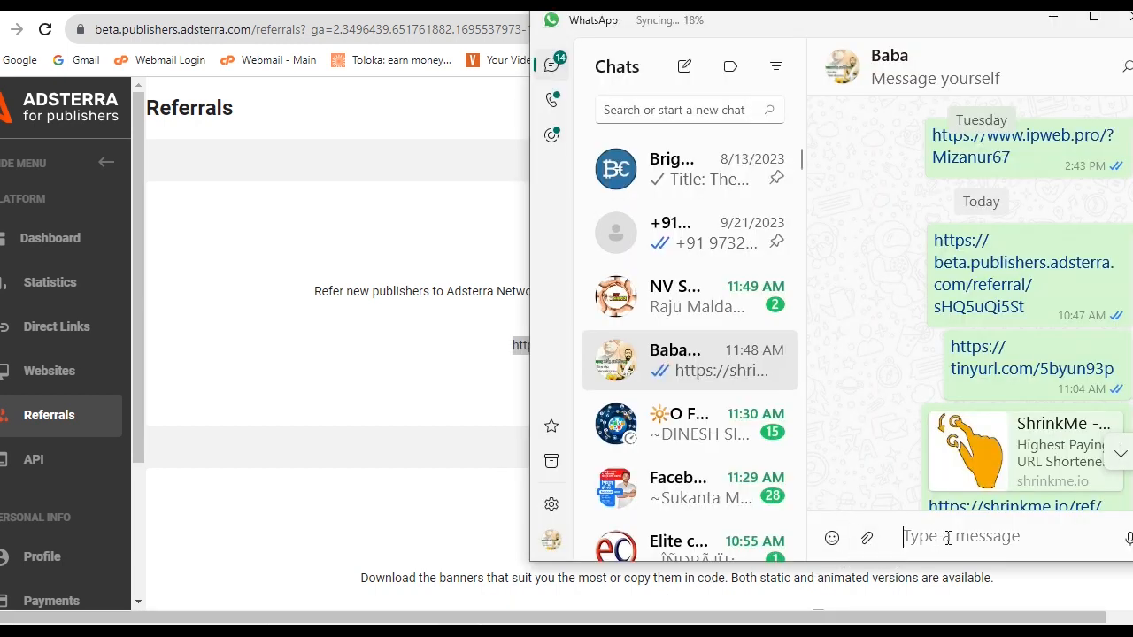
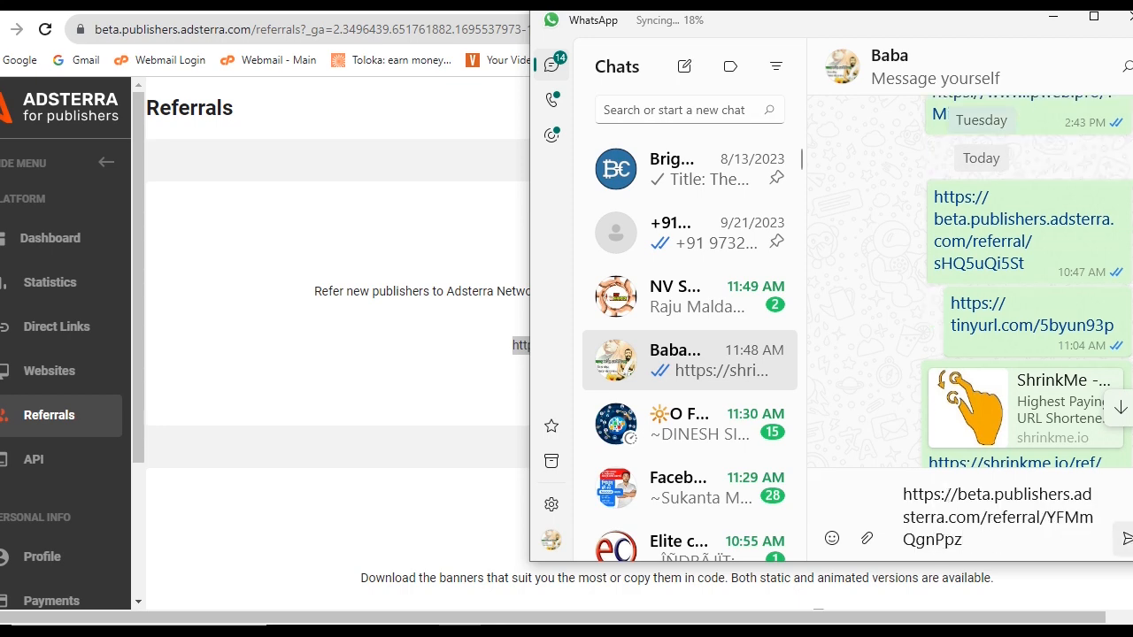
Paste and send the referral invite link in the self-chat, then minimize WhatsApp.
{"action": "left_click", "coordinate": [1124, 538]}
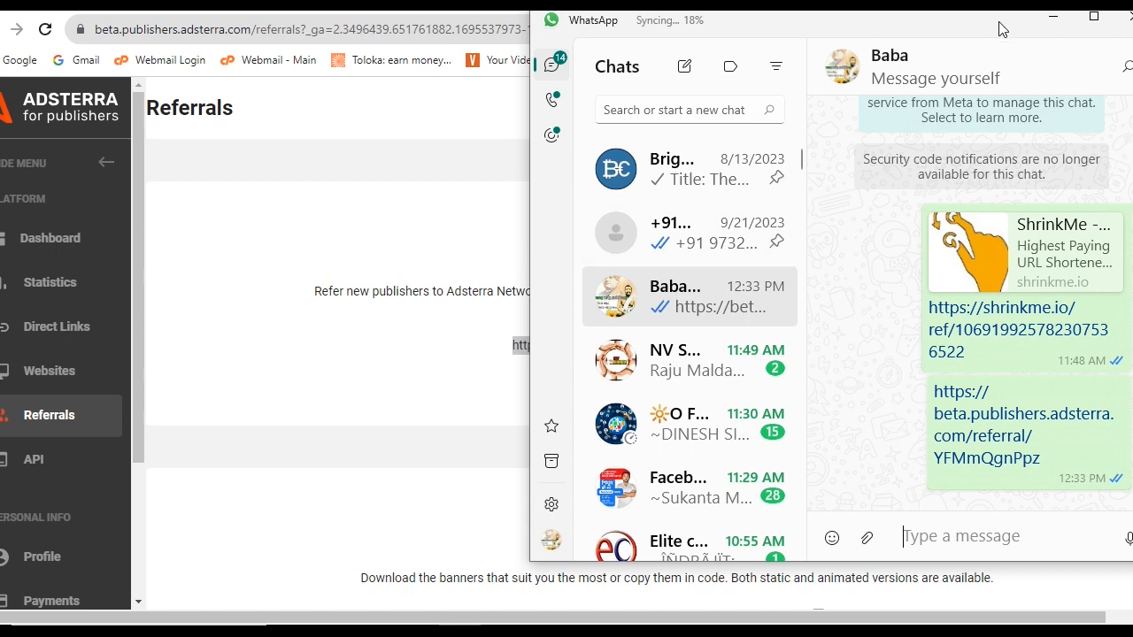
{"action": "left_click", "coordinate": [1056, 21]}
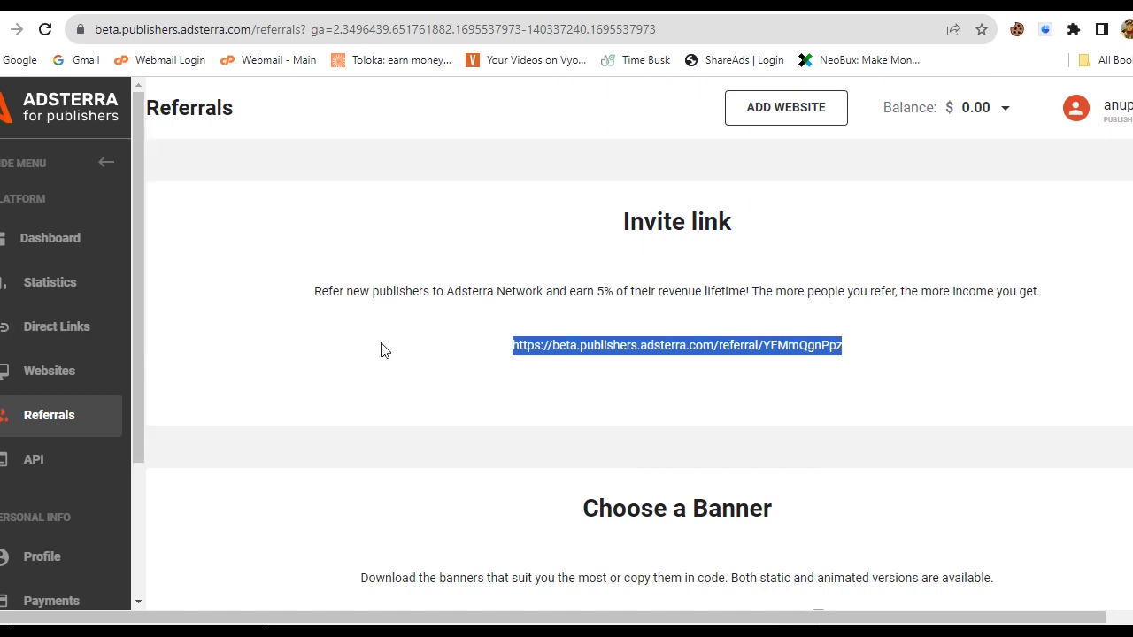
Highlight the 5% referral commission, then go to the Direct Links page, which has no links yet.
{"action": "scroll", "coordinate": [445, 349], "scroll_direction": "down", "scroll_amount": 4}
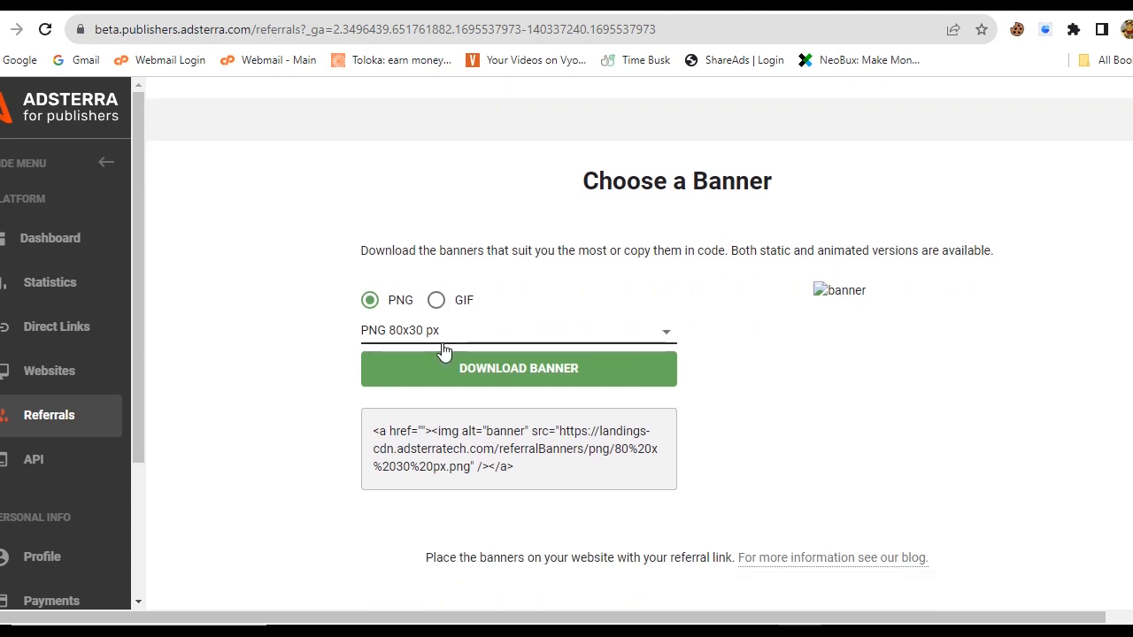
{"action": "scroll", "coordinate": [445, 350], "scroll_direction": "up", "scroll_amount": 3}
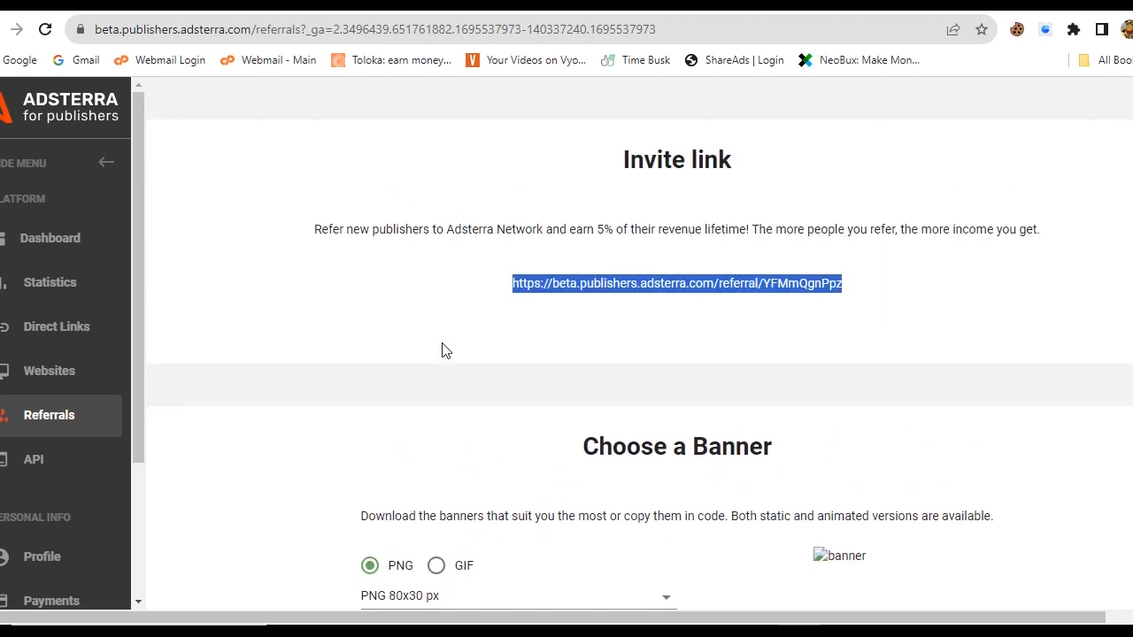
{"action": "scroll", "coordinate": [420, 354], "scroll_direction": "up", "scroll_amount": 1}
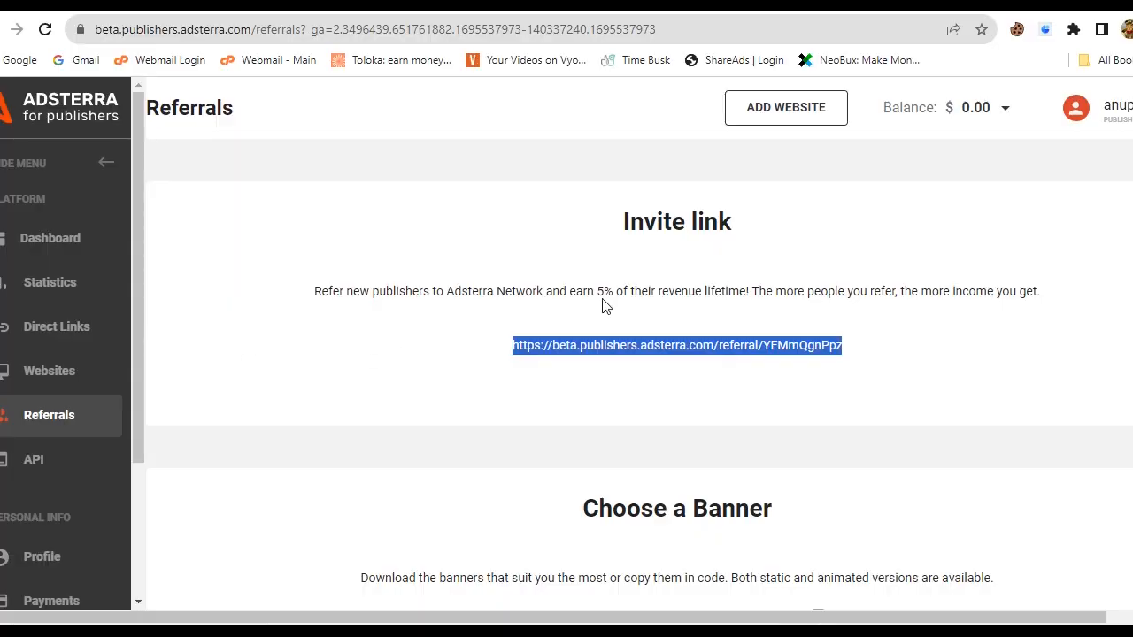
{"action": "left_click_drag", "start_coordinate": [594, 293], "coordinate": [610, 293]}
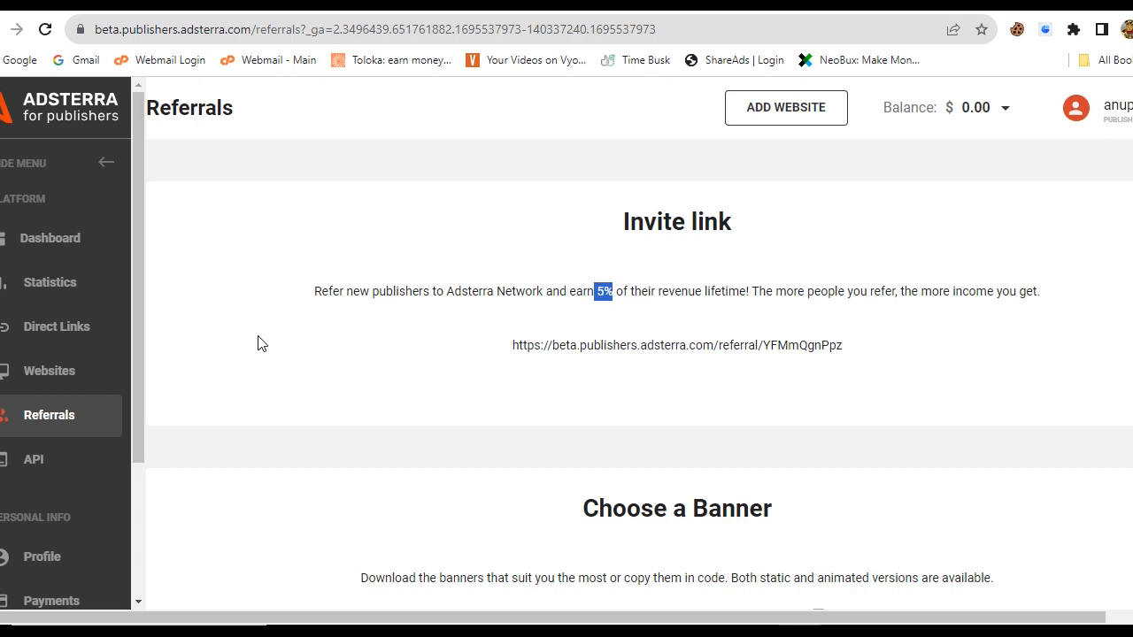
{"action": "left_click", "coordinate": [71, 335]}
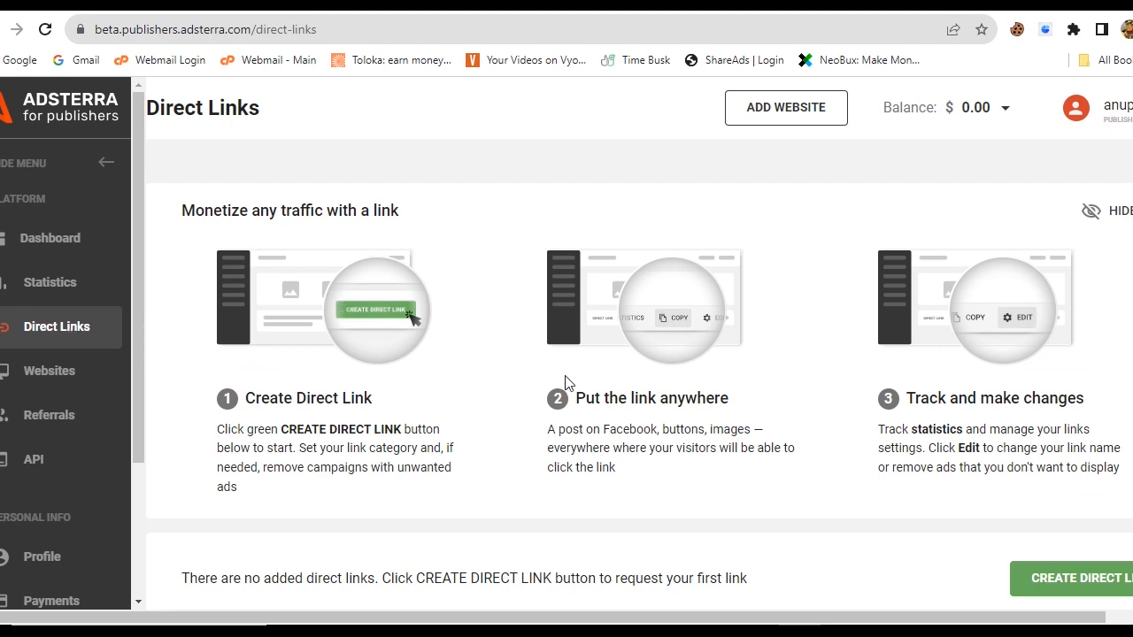
Bring up the Add new direct link form with the CREATE DIRECT LINK button.
{"action": "scroll", "coordinate": [551, 382], "scroll_direction": "down", "scroll_amount": 1}
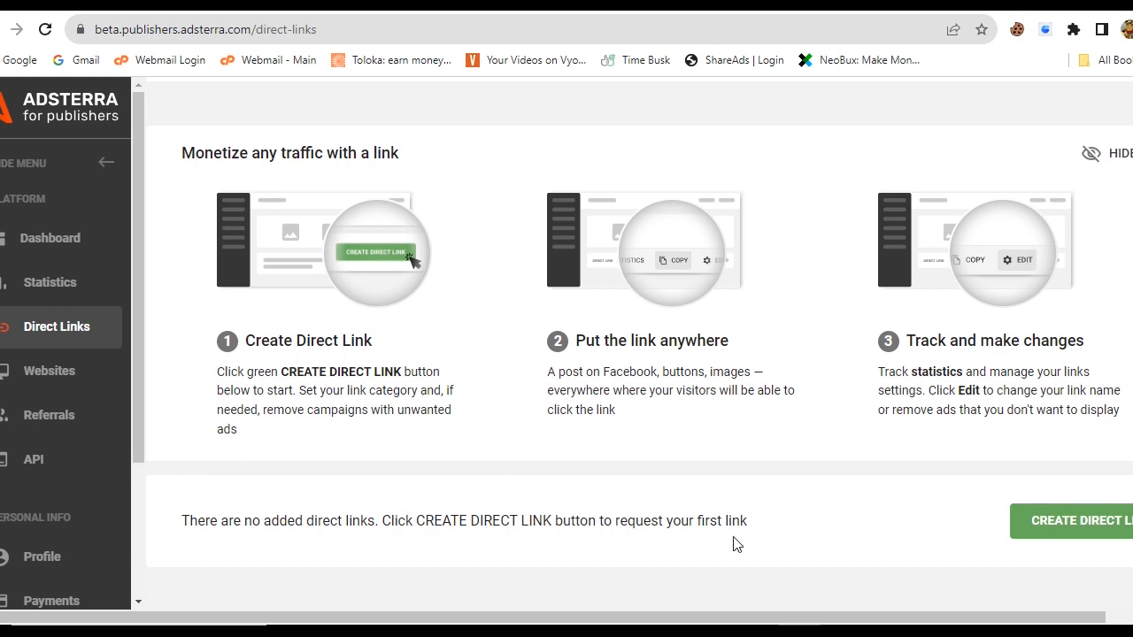
{"action": "left_click", "coordinate": [1084, 529]}
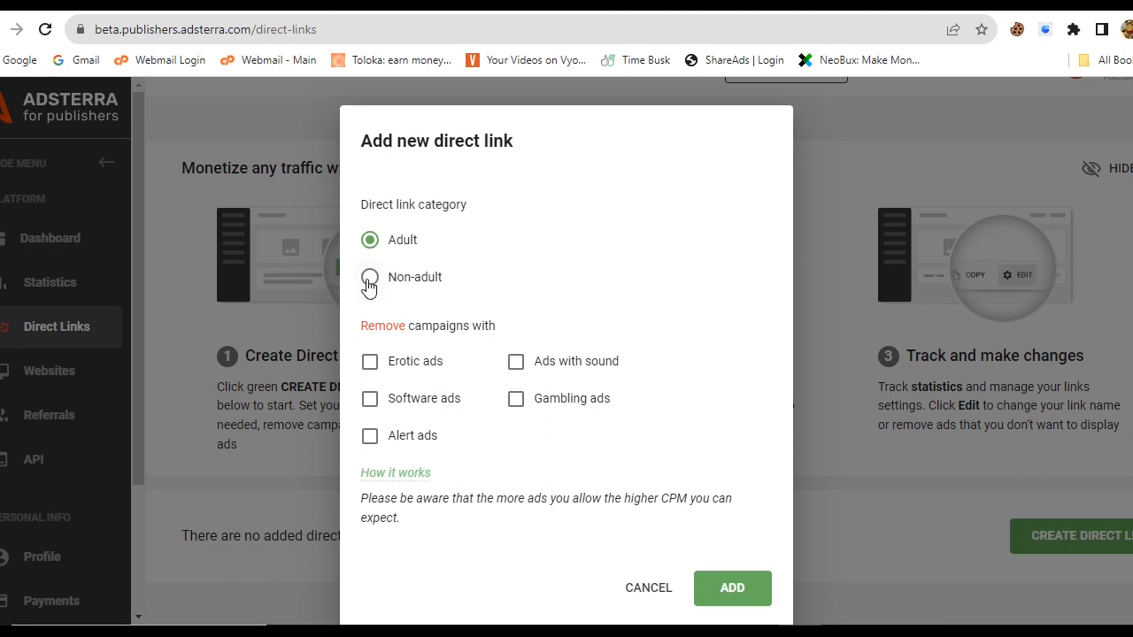
Request a Non-adult direct link with Erotic ads removed and dismiss the confirmation.
{"action": "left_click", "coordinate": [369, 278]}
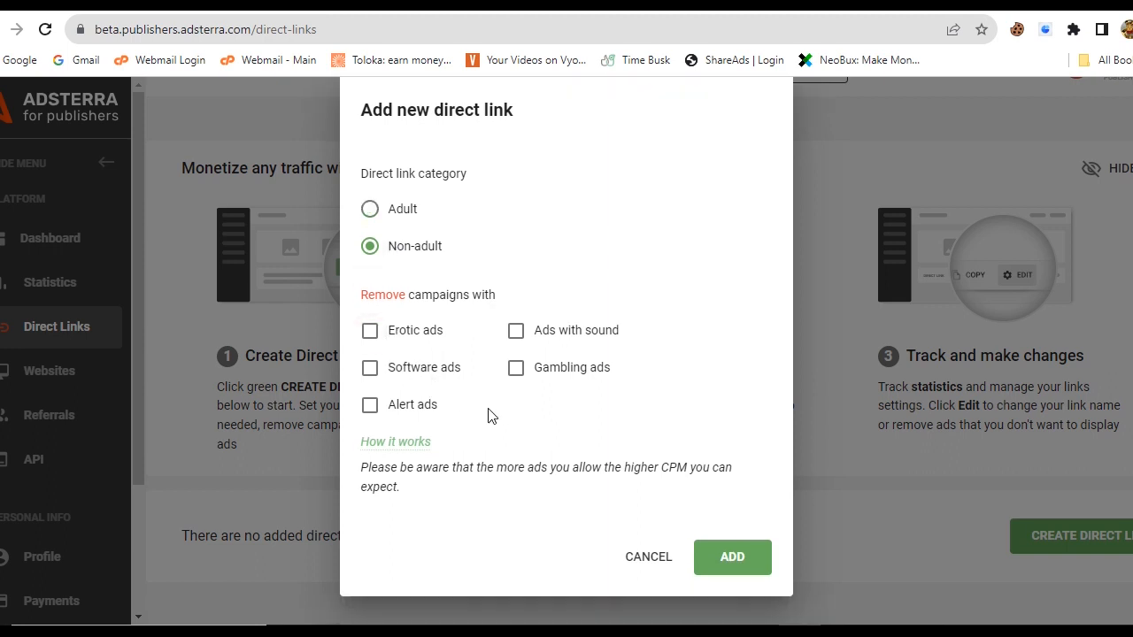
{"action": "left_click", "coordinate": [369, 332]}
{"action": "left_click", "coordinate": [733, 557]}
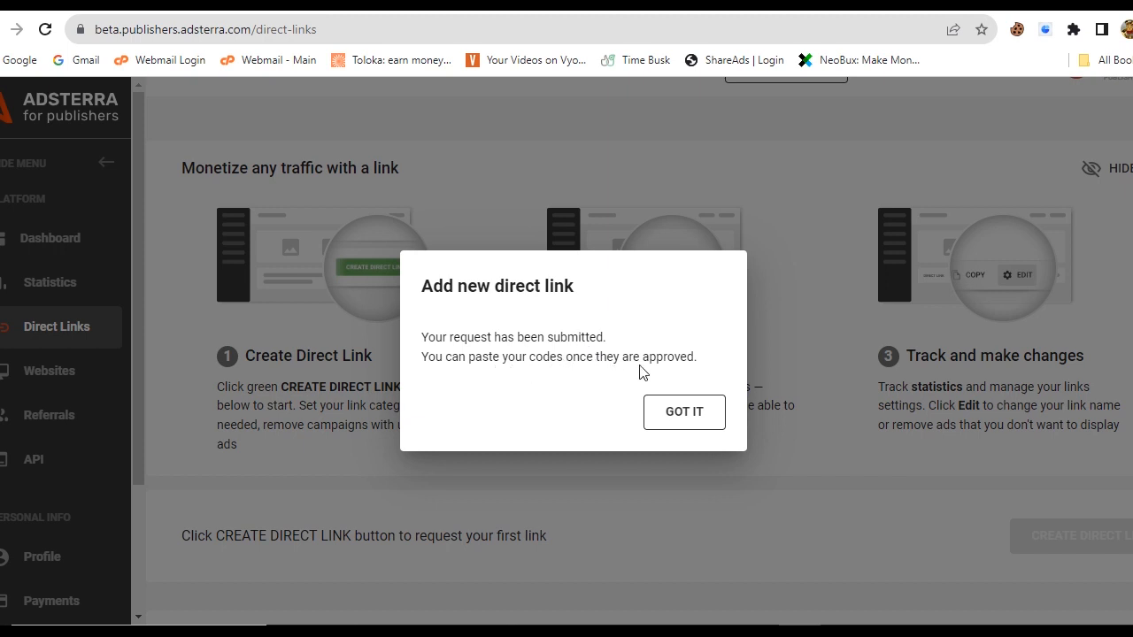
{"action": "left_click", "coordinate": [680, 412]}
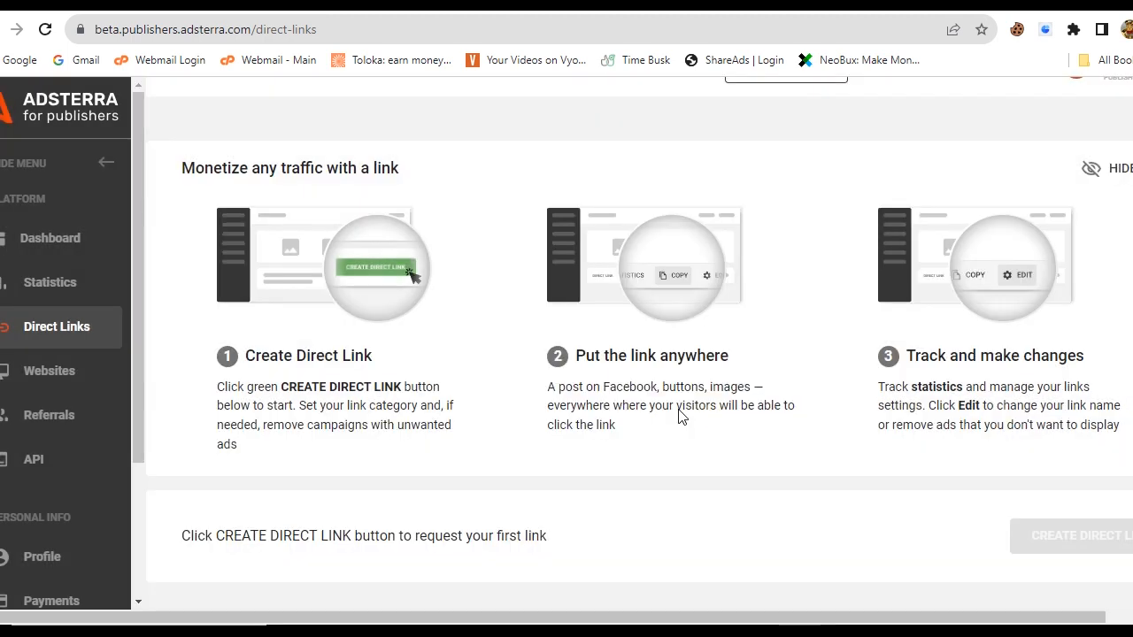
Copy the address of the Active DirectLink_1 (placement ID 20617592).
{"action": "scroll", "coordinate": [584, 407], "scroll_direction": "down", "scroll_amount": 2}
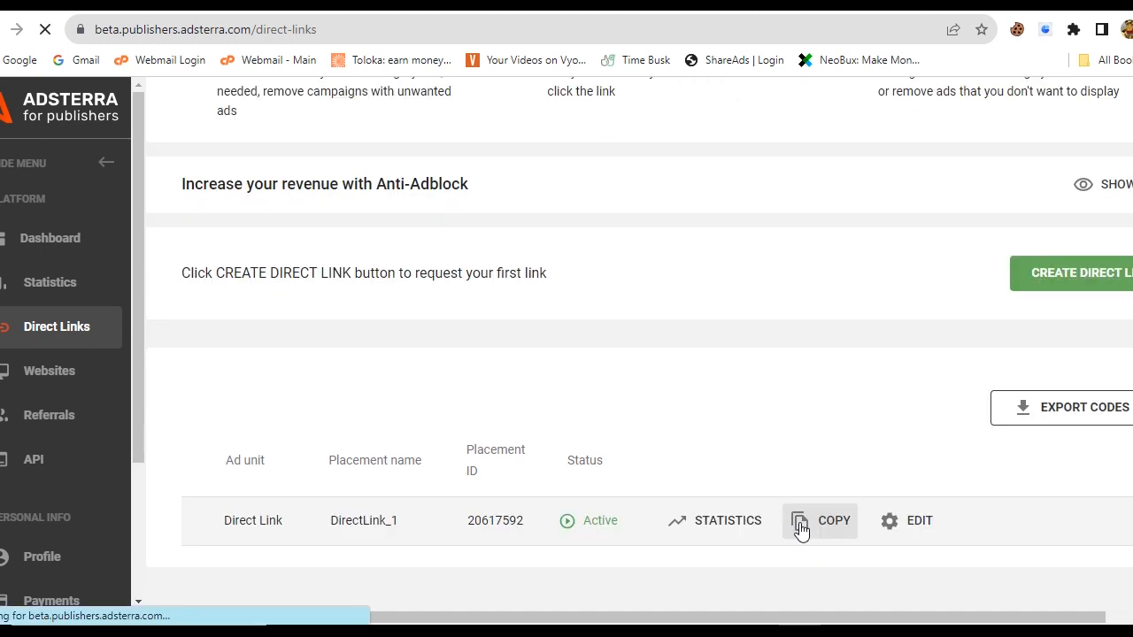
{"action": "left_click", "coordinate": [800, 526]}
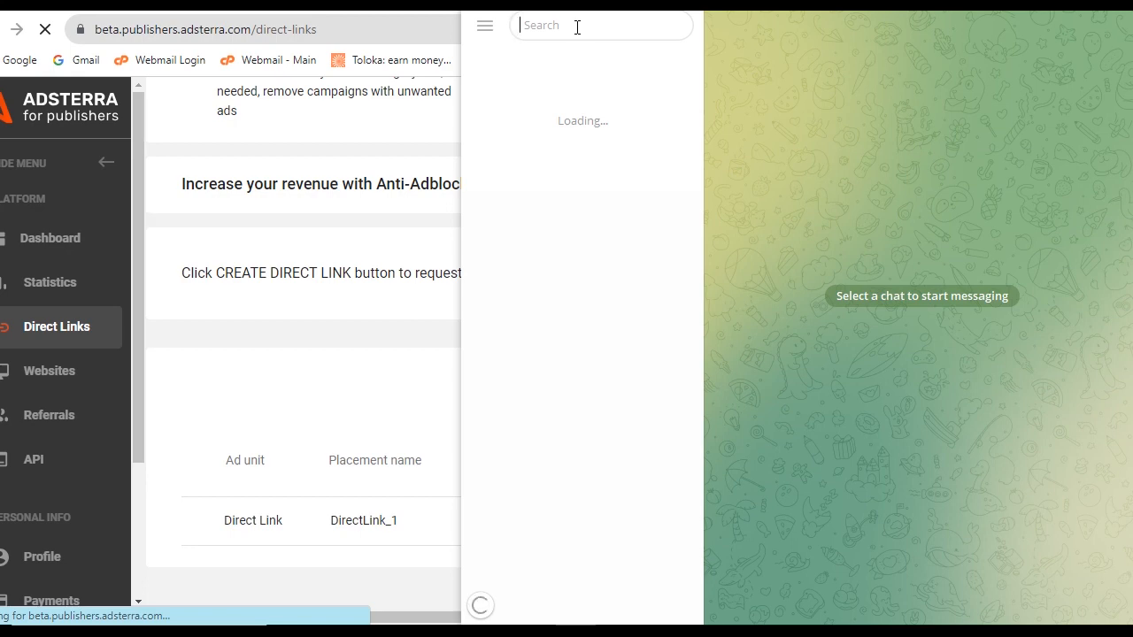
Search Telegram for 'online' and 'promote', clear the search, and minimize Telegram.
{"action": "type", "text": "onli"}
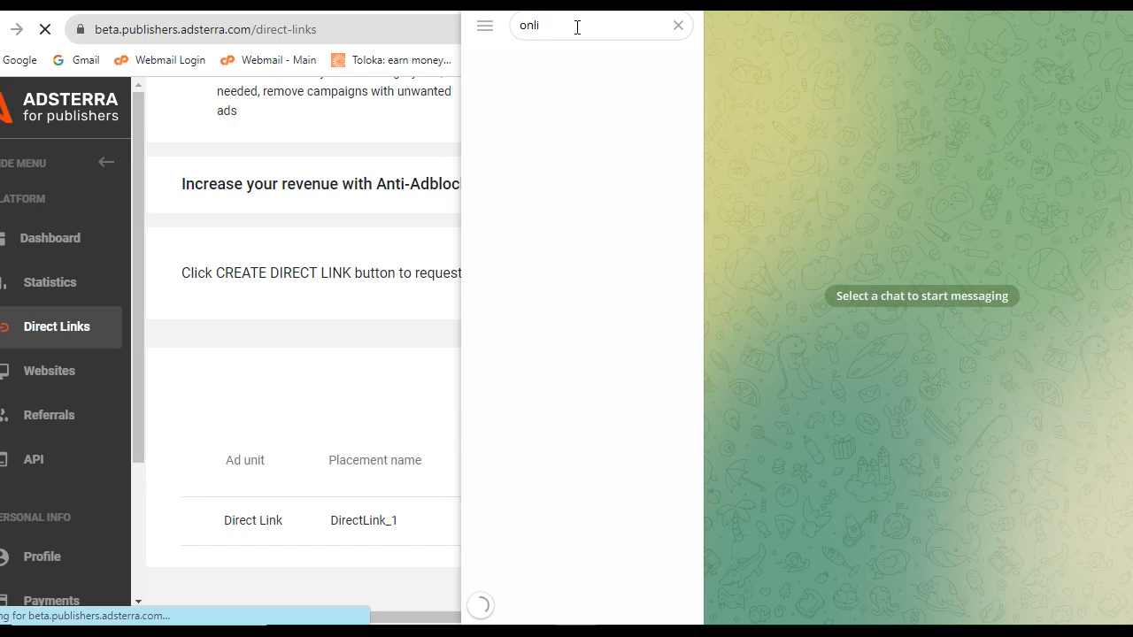
{"action": "type", "text": "ne"}
{"action": "key", "text": "BackSpace"}
{"action": "key", "text": "BackSpace"}
{"action": "key", "text": "BackSpace"}
{"action": "key", "text": "BackSpace"}
{"action": "key", "text": "BackSpace"}
{"action": "key", "text": "BackSpace"}
{"action": "type", "text": "promote"}
{"action": "left_click", "coordinate": [677, 26]}
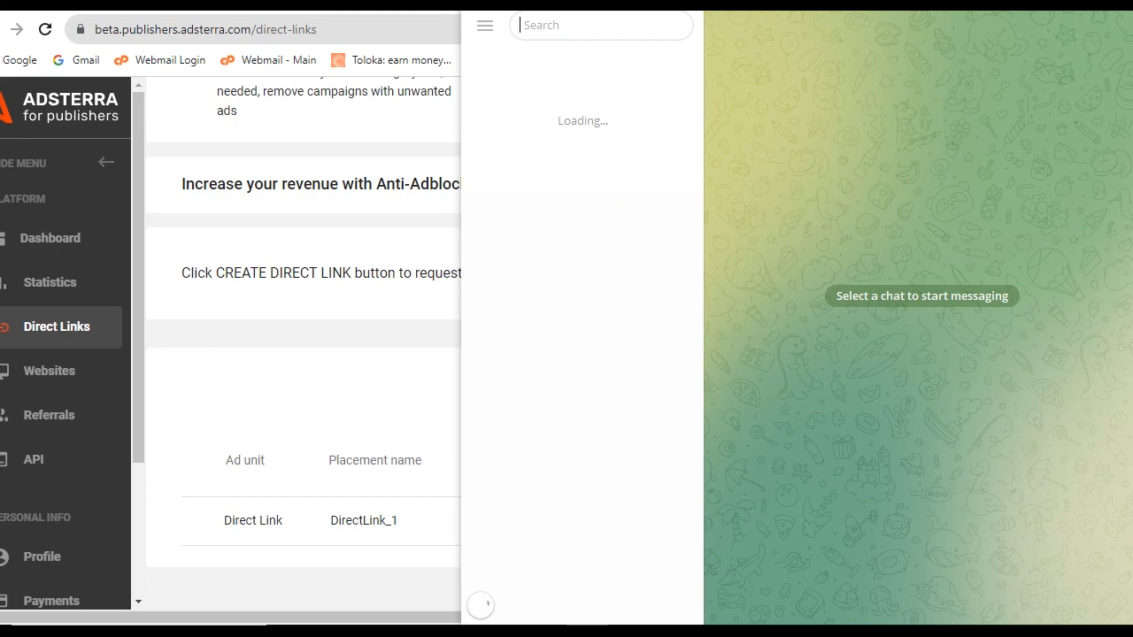
{"action": "left_click", "coordinate": [1075, 4]}
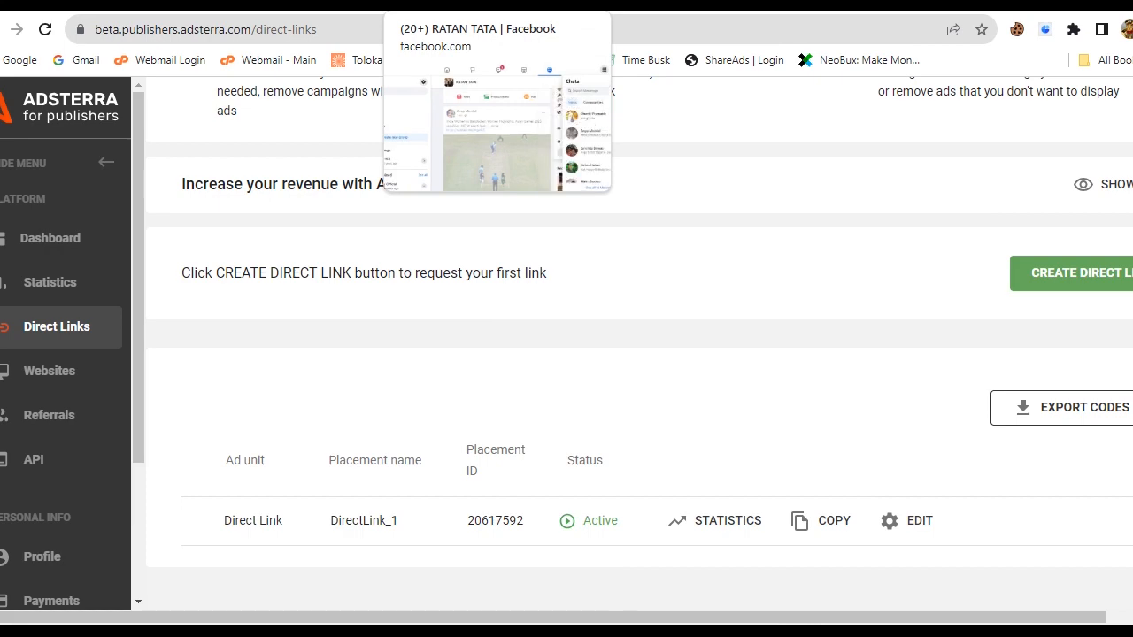
Check the Facebook group, then go back to and reload the Hindustan Times India Women vs Bangladesh Women article.
{"action": "left_click", "coordinate": [478, 5]}
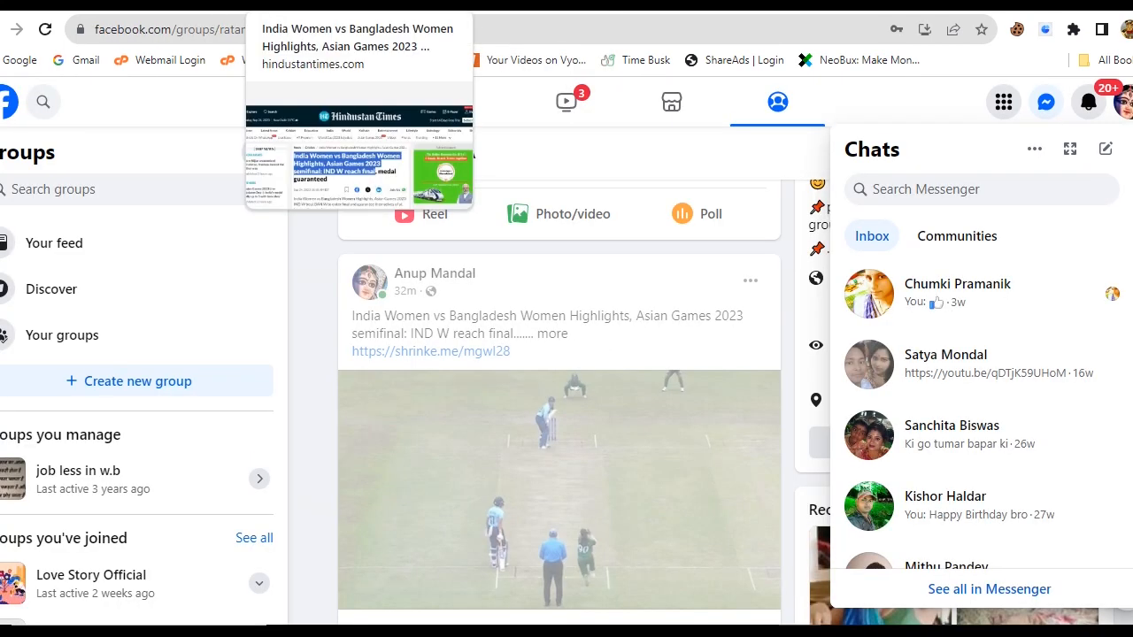
{"action": "left_click", "coordinate": [354, 5]}
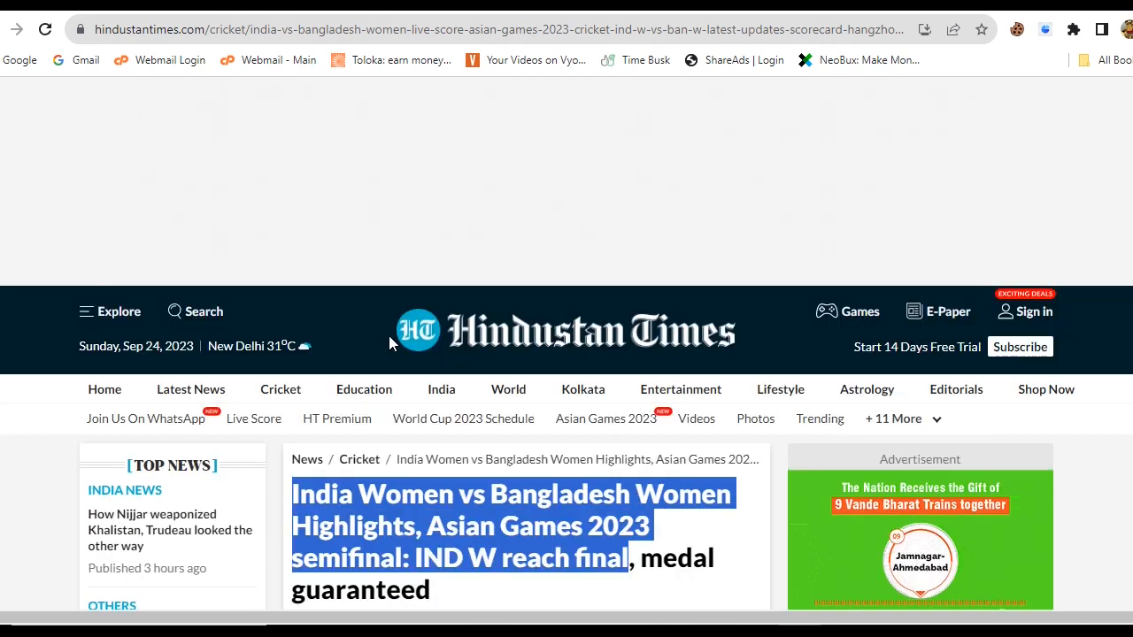
{"action": "scroll", "coordinate": [388, 343], "scroll_direction": "up", "scroll_amount": 1}
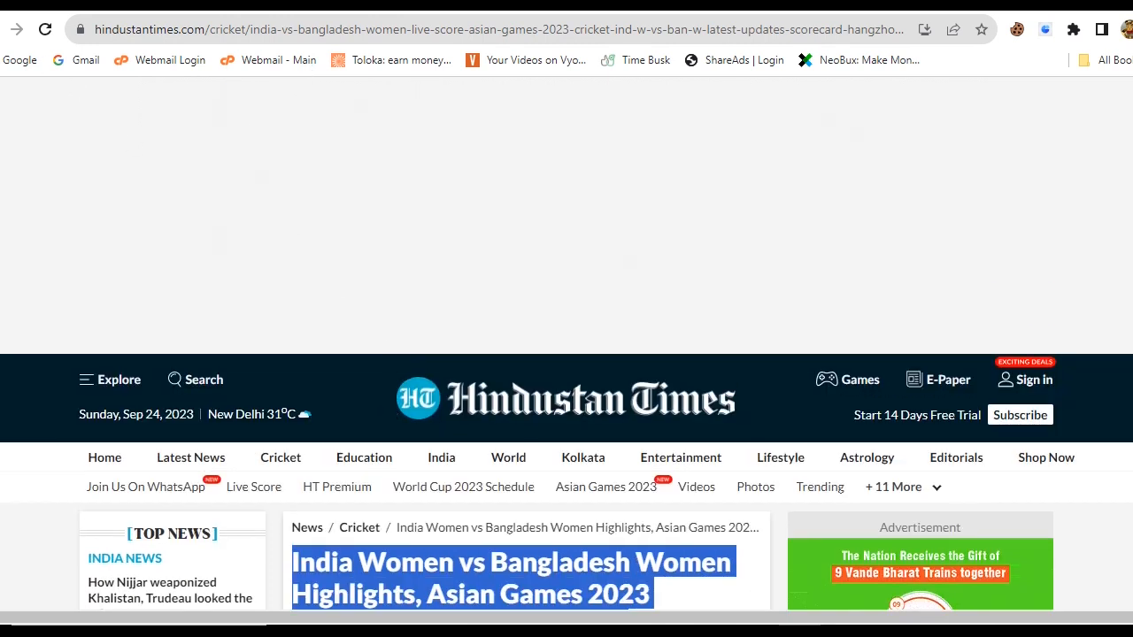
{"action": "left_click", "coordinate": [0, 29]}
{"action": "left_click", "coordinate": [44, 30]}
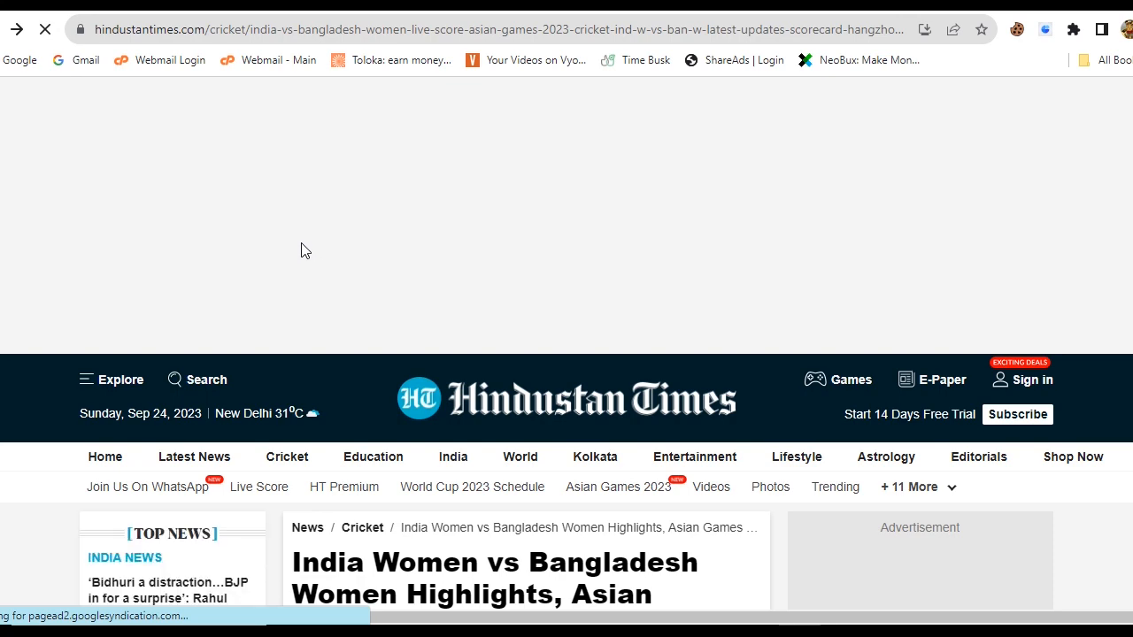
View Google Trends' India daily trends for September 24, 2023, led by Bangladesh Women vs India Women.
{"action": "left_click", "coordinate": [219, 6]}
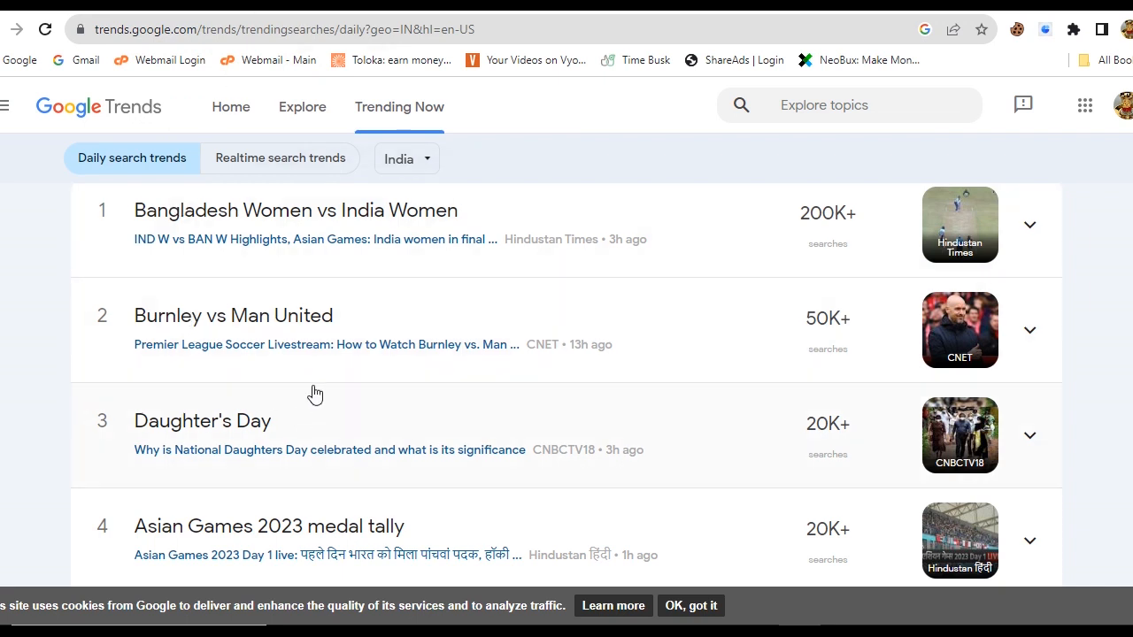
{"action": "scroll", "coordinate": [315, 389], "scroll_direction": "up", "scroll_amount": 1}
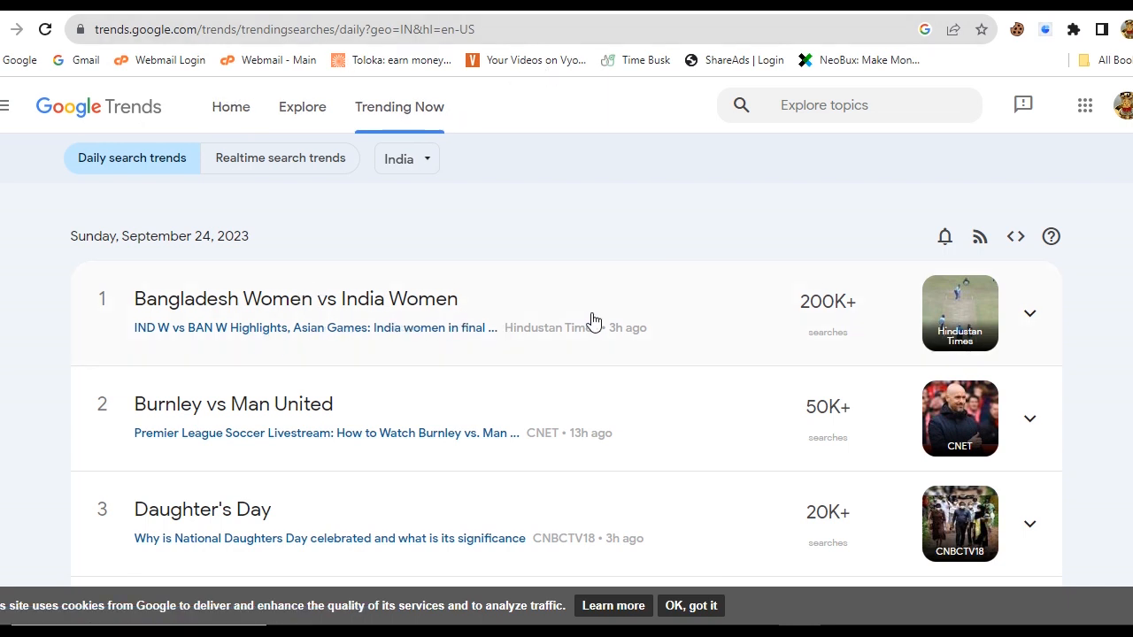
Open the top trend's Hindustan Times article and select its semifinal headline through 'reach final'.
{"action": "left_click", "coordinate": [303, 330]}
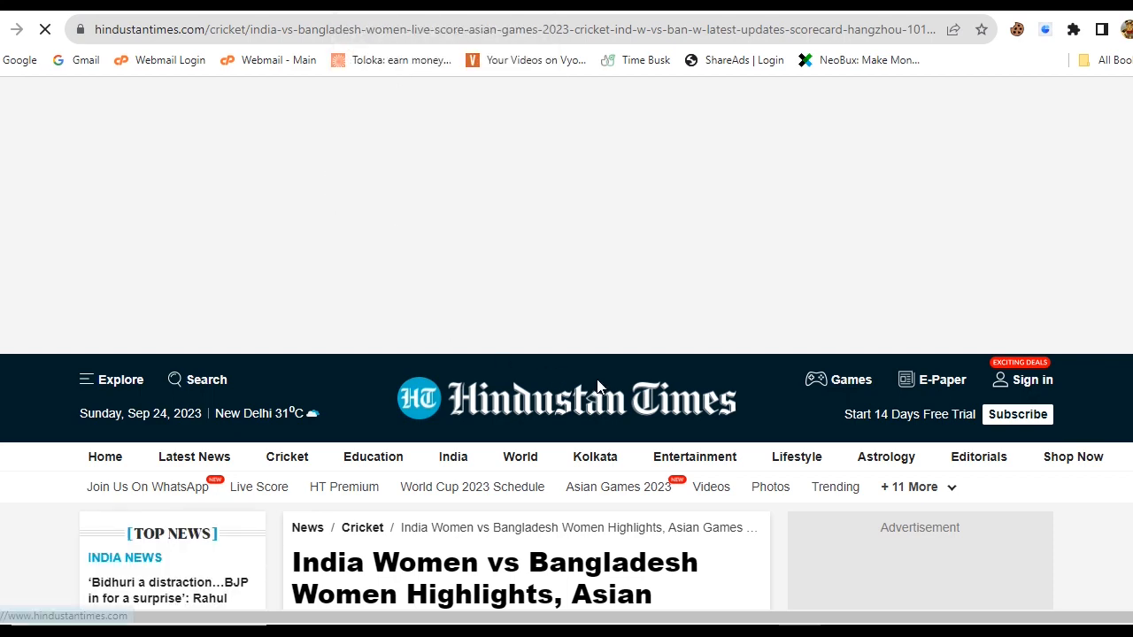
{"action": "scroll", "coordinate": [599, 379], "scroll_direction": "down", "scroll_amount": 4}
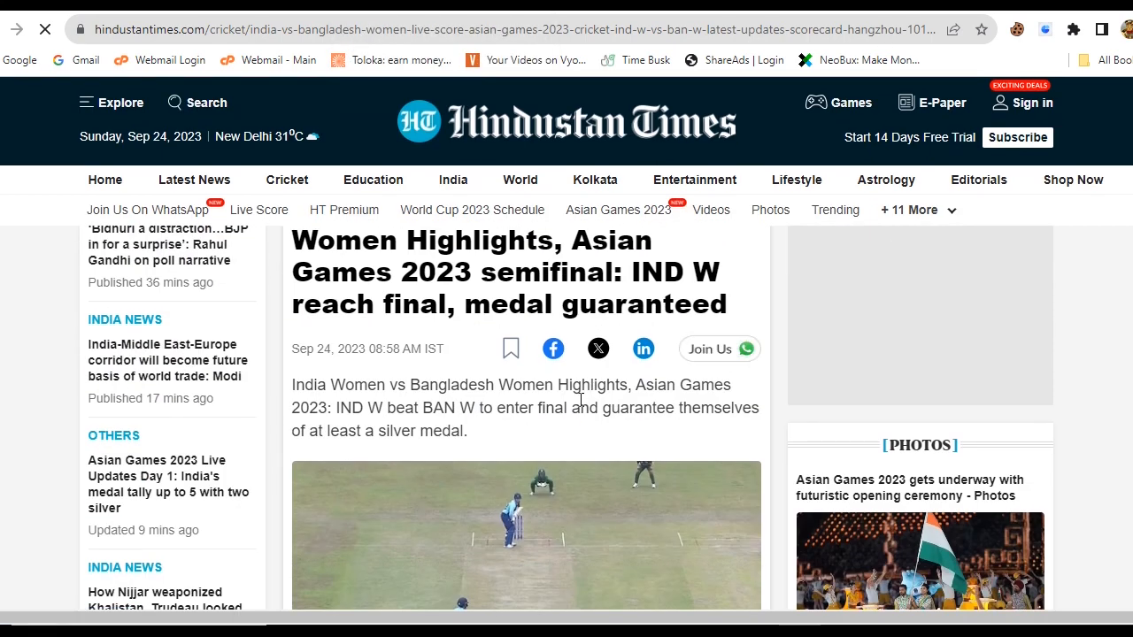
{"action": "scroll", "coordinate": [579, 399], "scroll_direction": "down", "scroll_amount": 1}
{"action": "scroll", "coordinate": [581, 400], "scroll_direction": "up", "scroll_amount": 2}
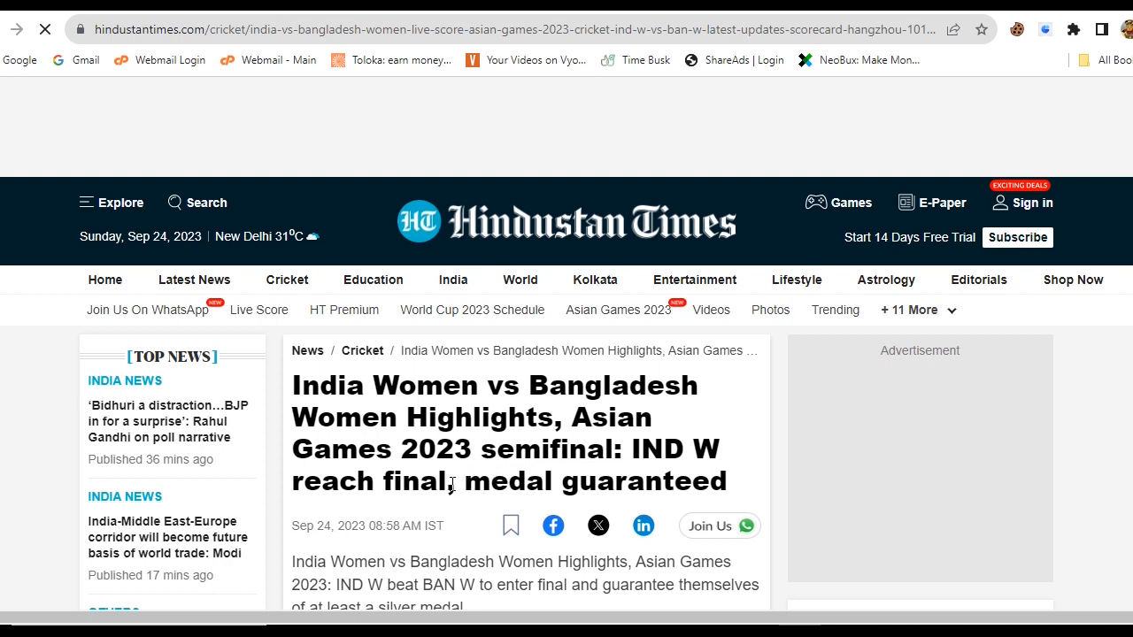
{"action": "left_click_drag", "start_coordinate": [446, 483], "coordinate": [275, 400]}
{"action": "key", "text": "ctrl+c"}
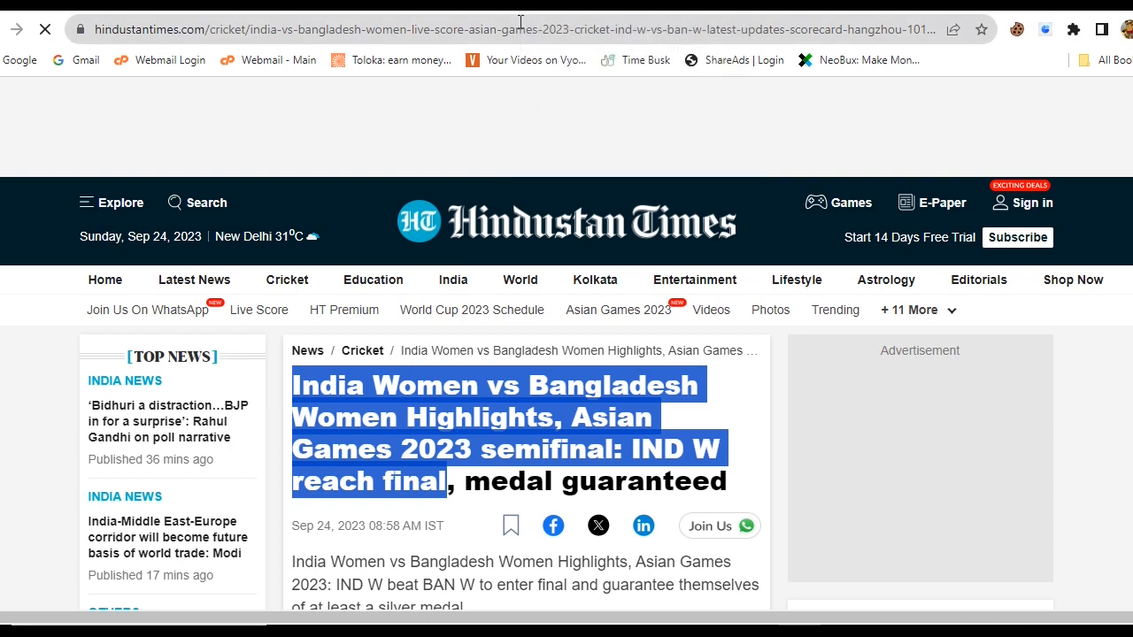
{"action": "left_click", "coordinate": [354, 5]}
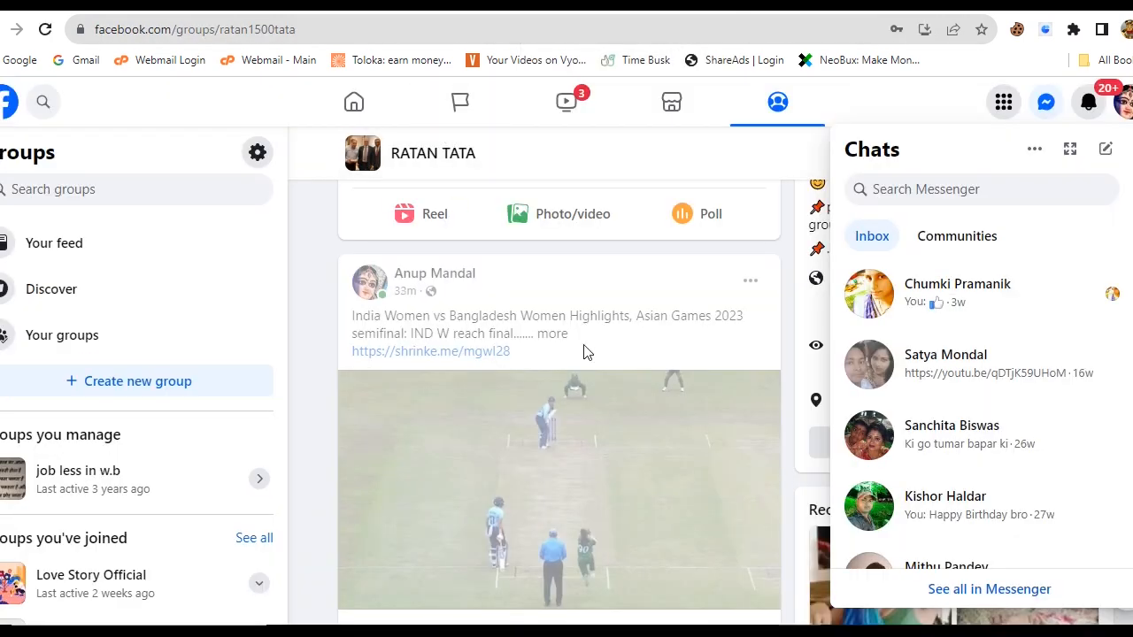
Find PURULIA JOB GROUP in the Groups sidebar and open it.
{"action": "scroll", "coordinate": [583, 351], "scroll_direction": "down", "scroll_amount": 3}
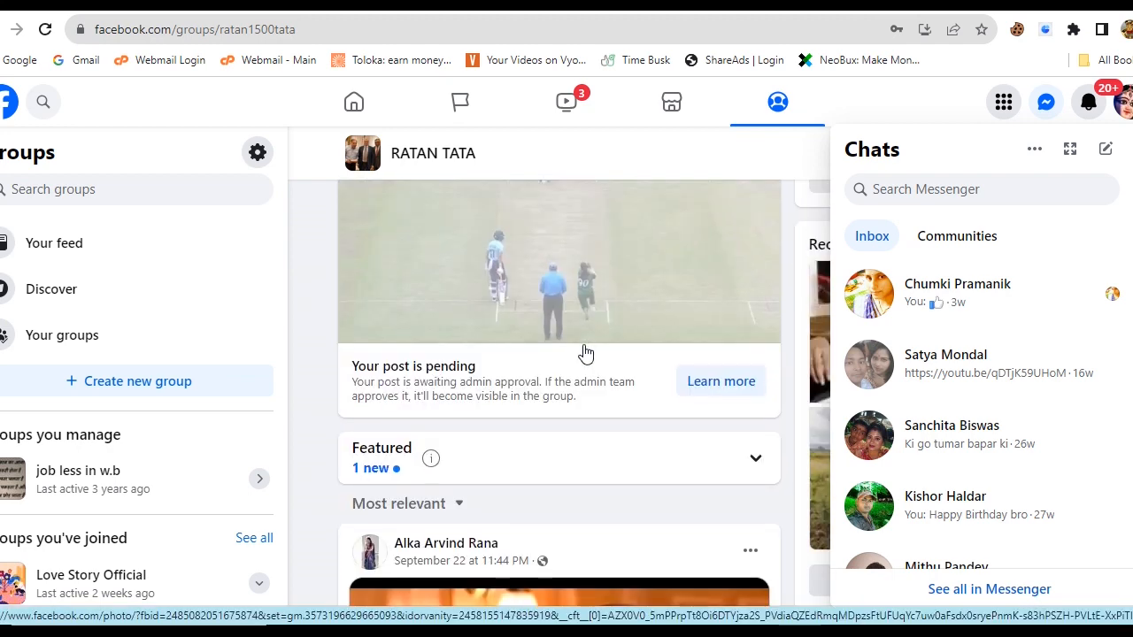
{"action": "scroll", "coordinate": [583, 352], "scroll_direction": "down", "scroll_amount": 2}
{"action": "scroll", "coordinate": [583, 351], "scroll_direction": "up", "scroll_amount": 5}
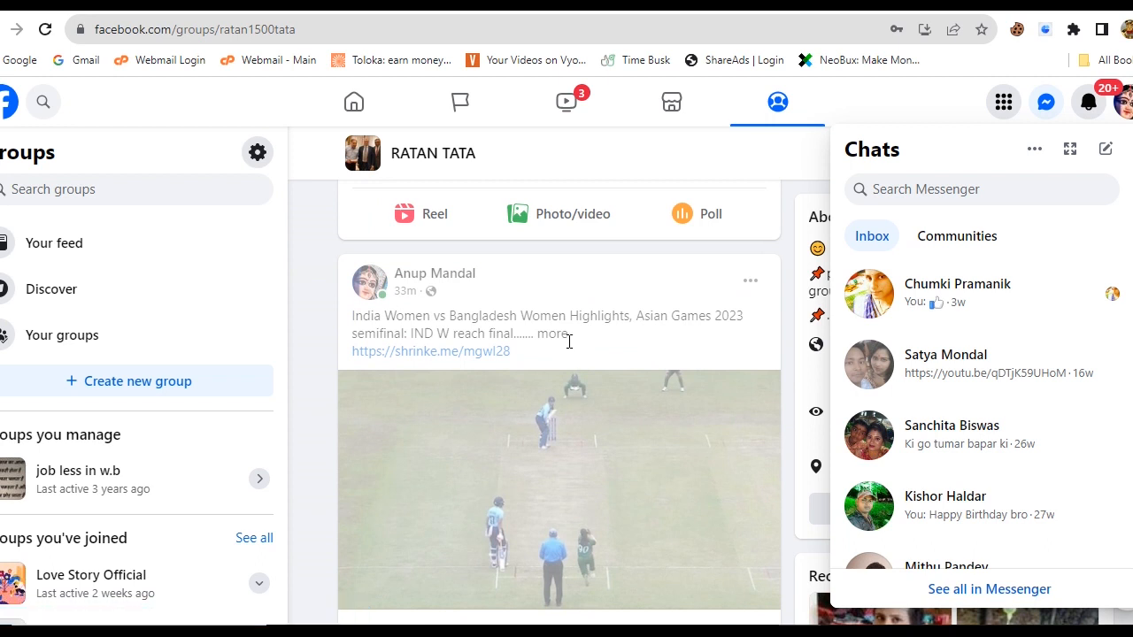
{"action": "scroll", "coordinate": [570, 342], "scroll_direction": "up", "scroll_amount": 2}
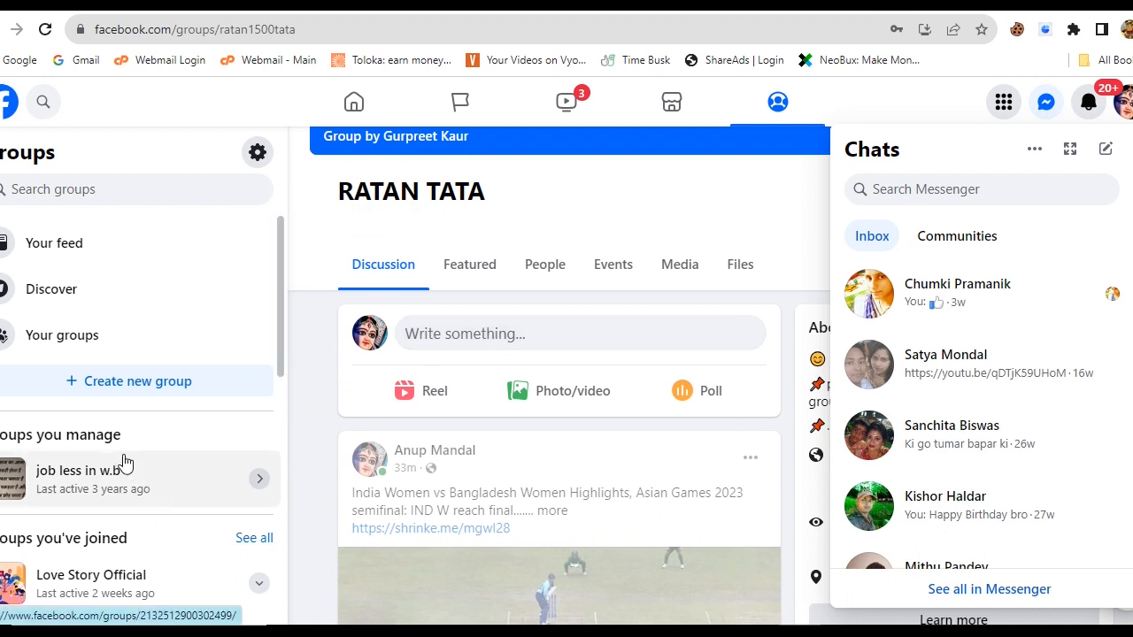
{"action": "scroll", "coordinate": [144, 538], "scroll_direction": "down", "scroll_amount": 2}
{"action": "scroll", "coordinate": [146, 539], "scroll_direction": "down", "scroll_amount": 1}
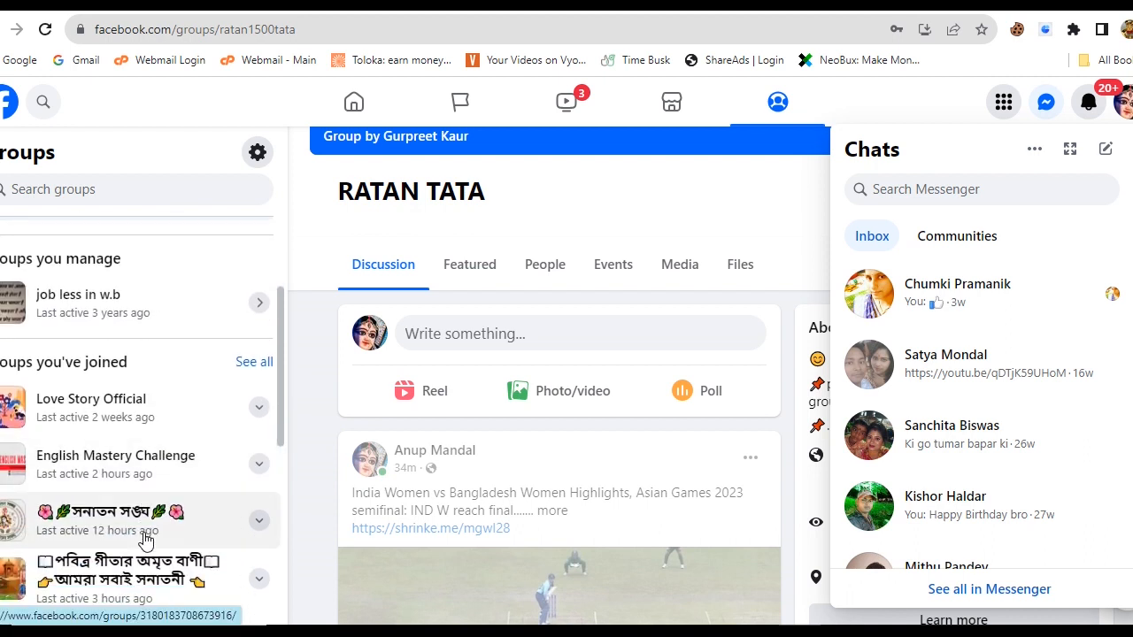
{"action": "scroll", "coordinate": [146, 540], "scroll_direction": "down", "scroll_amount": 1}
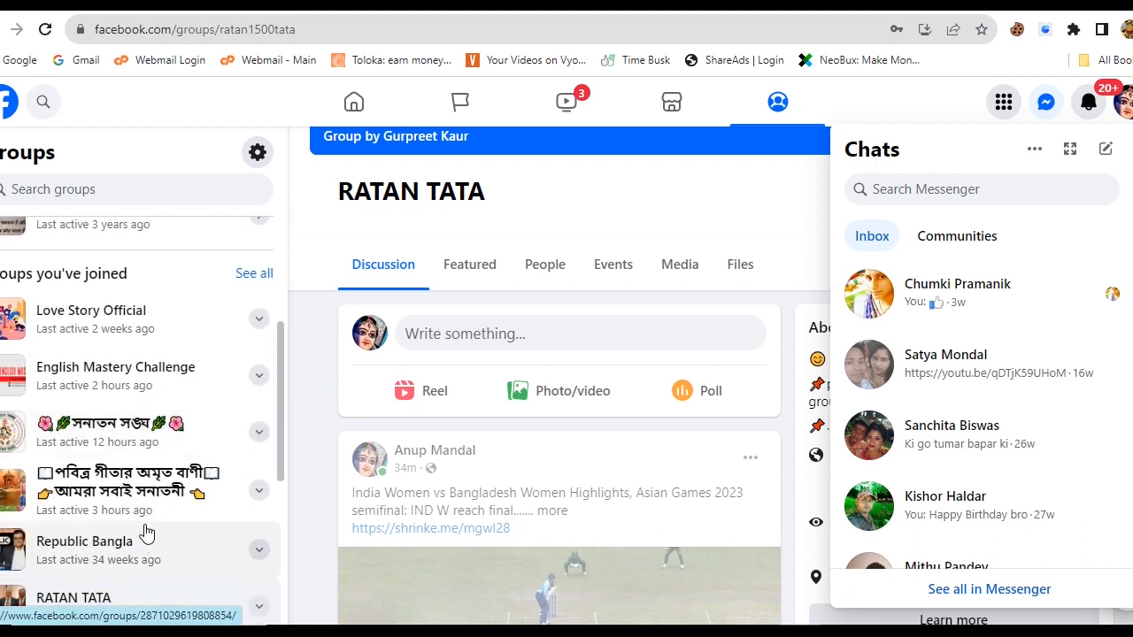
{"action": "scroll", "coordinate": [147, 532], "scroll_direction": "down", "scroll_amount": 1}
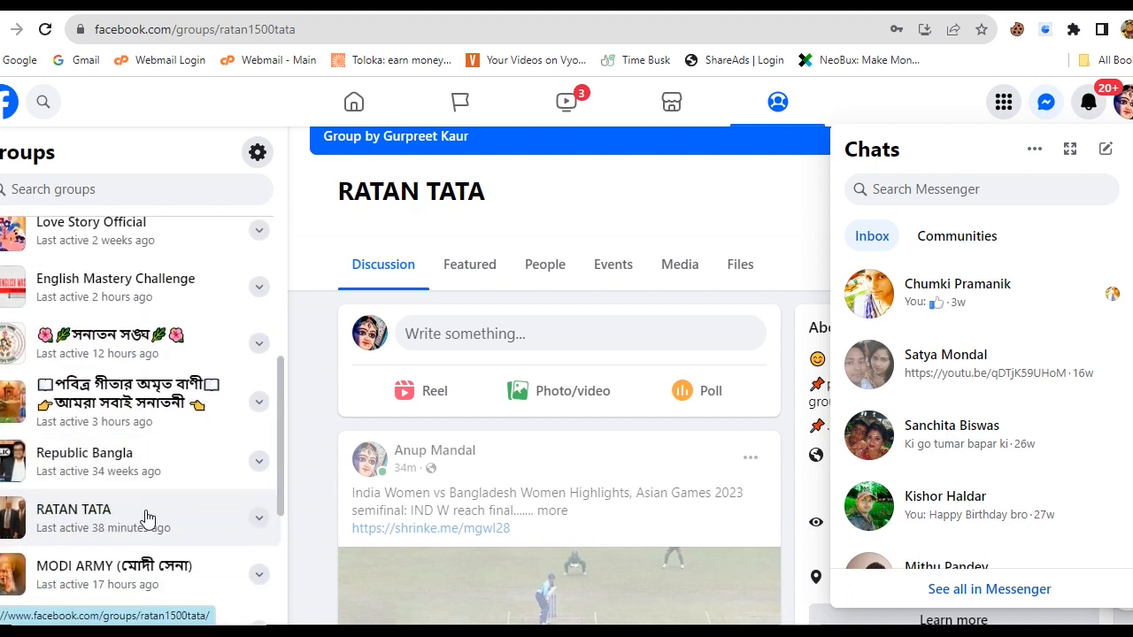
{"action": "scroll", "coordinate": [146, 517], "scroll_direction": "down", "scroll_amount": 1}
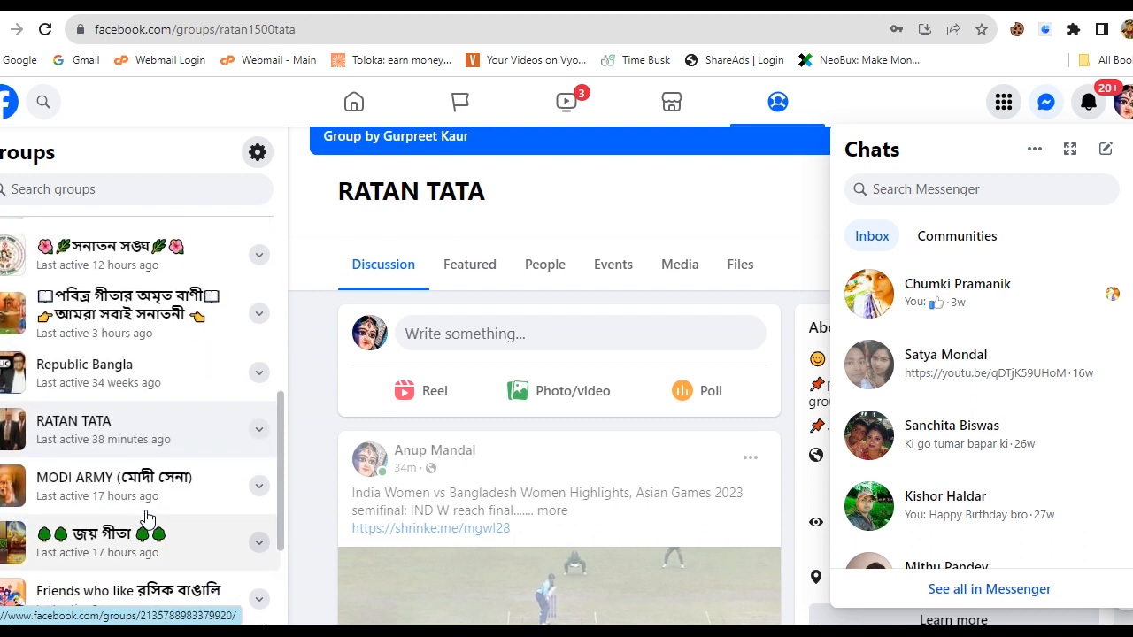
{"action": "scroll", "coordinate": [147, 518], "scroll_direction": "down", "scroll_amount": 2}
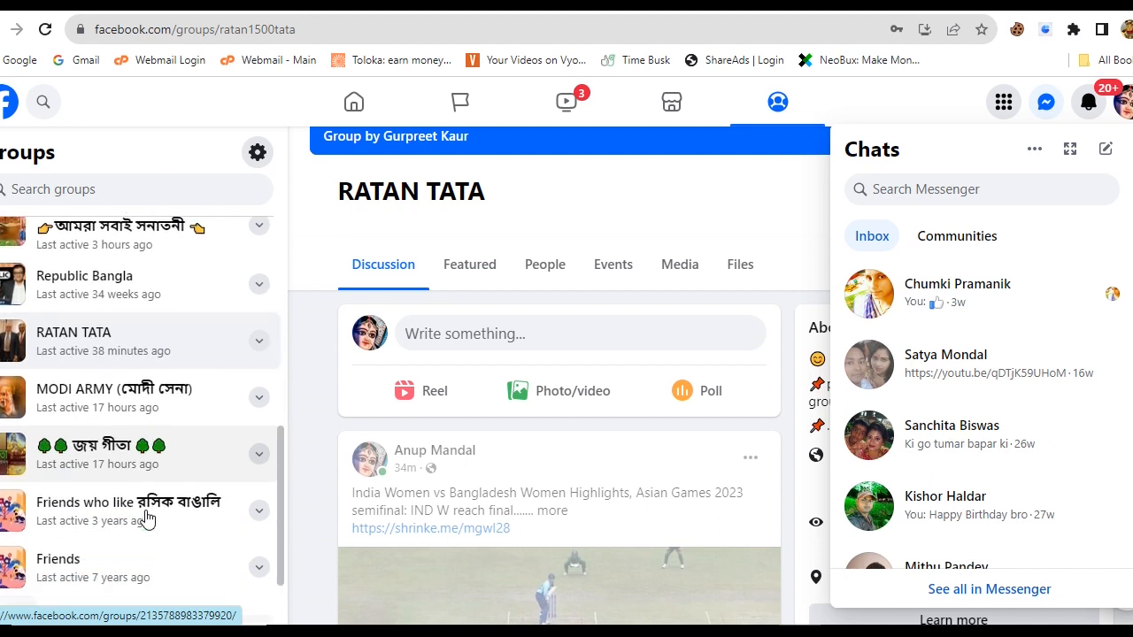
{"action": "scroll", "coordinate": [147, 517], "scroll_direction": "down", "scroll_amount": 1}
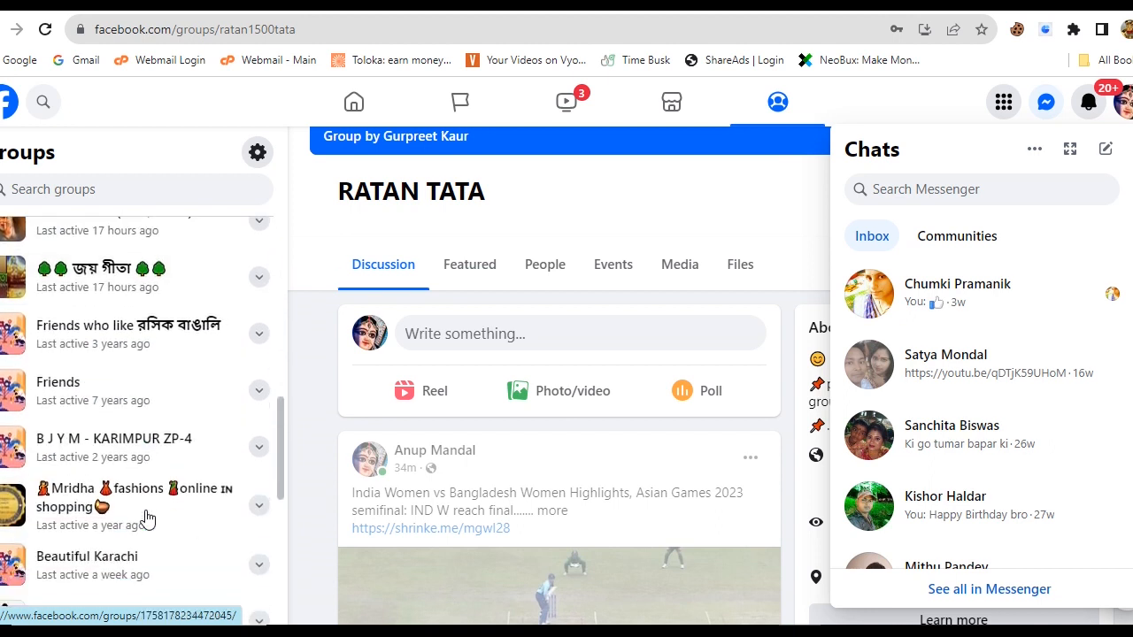
{"action": "scroll", "coordinate": [147, 518], "scroll_direction": "down", "scroll_amount": 1}
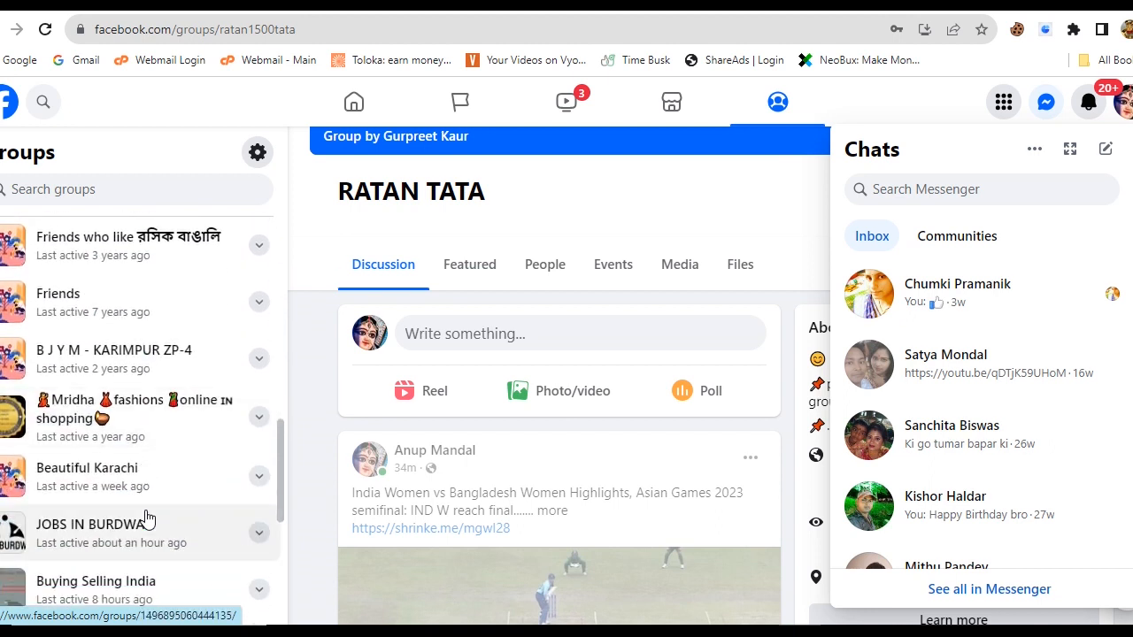
{"action": "scroll", "coordinate": [147, 518], "scroll_direction": "down", "scroll_amount": 1}
{"action": "scroll", "coordinate": [147, 517], "scroll_direction": "down", "scroll_amount": 2}
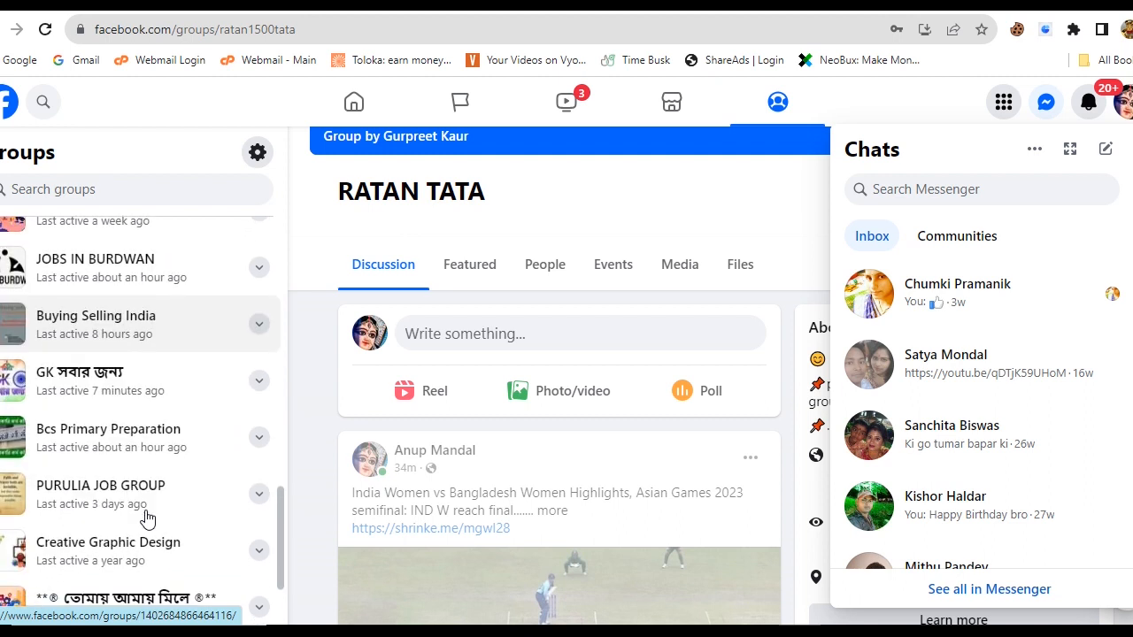
{"action": "scroll", "coordinate": [147, 518], "scroll_direction": "down", "scroll_amount": 1}
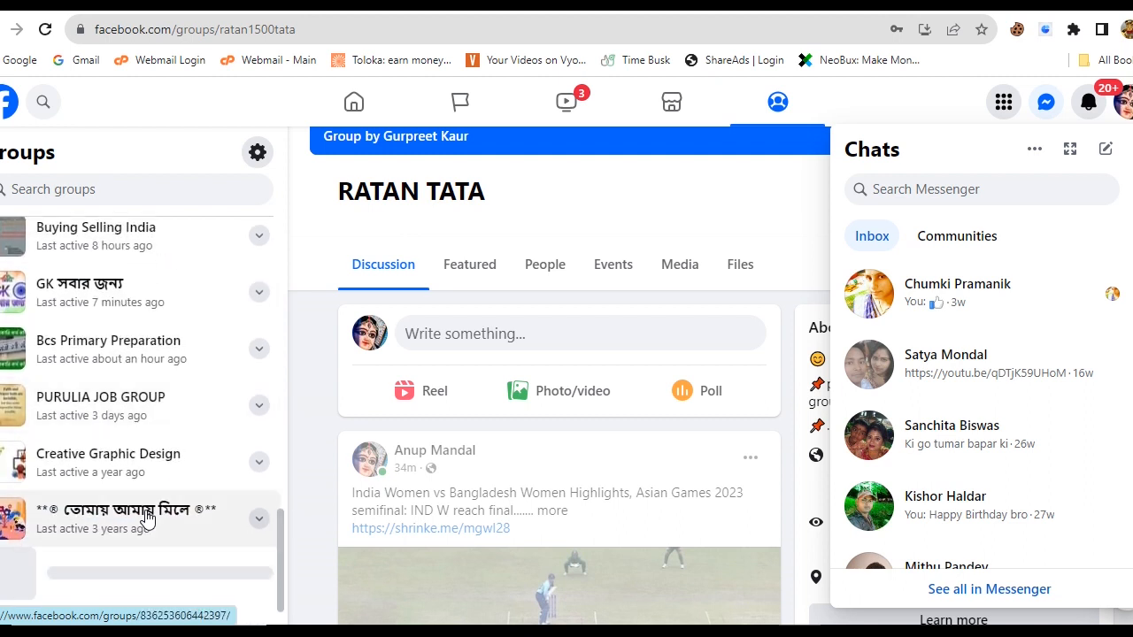
{"action": "left_click", "coordinate": [133, 416]}
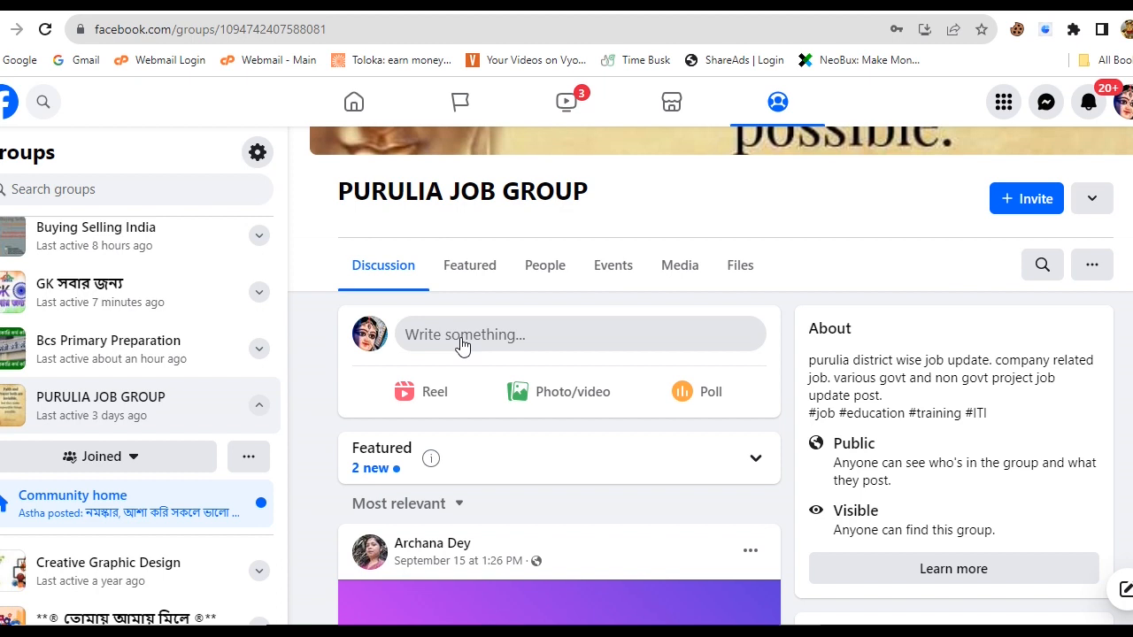
Start a group post with the pasted semifinal headline followed by '... more'.
{"action": "left_click", "coordinate": [461, 339]}
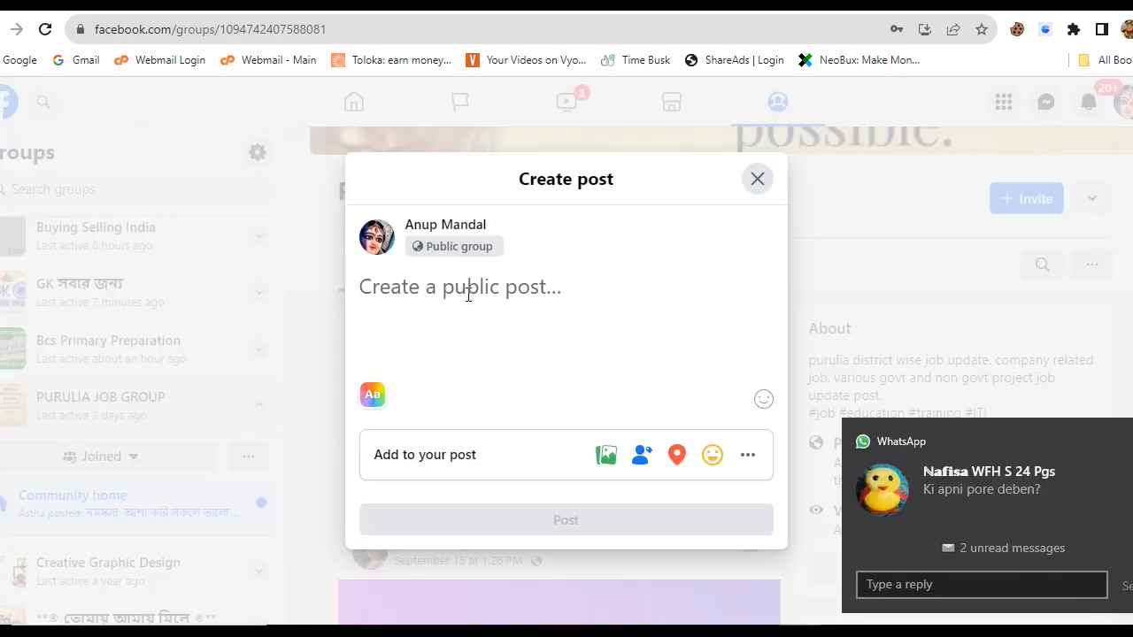
{"action": "key", "text": "ctrl+v"}
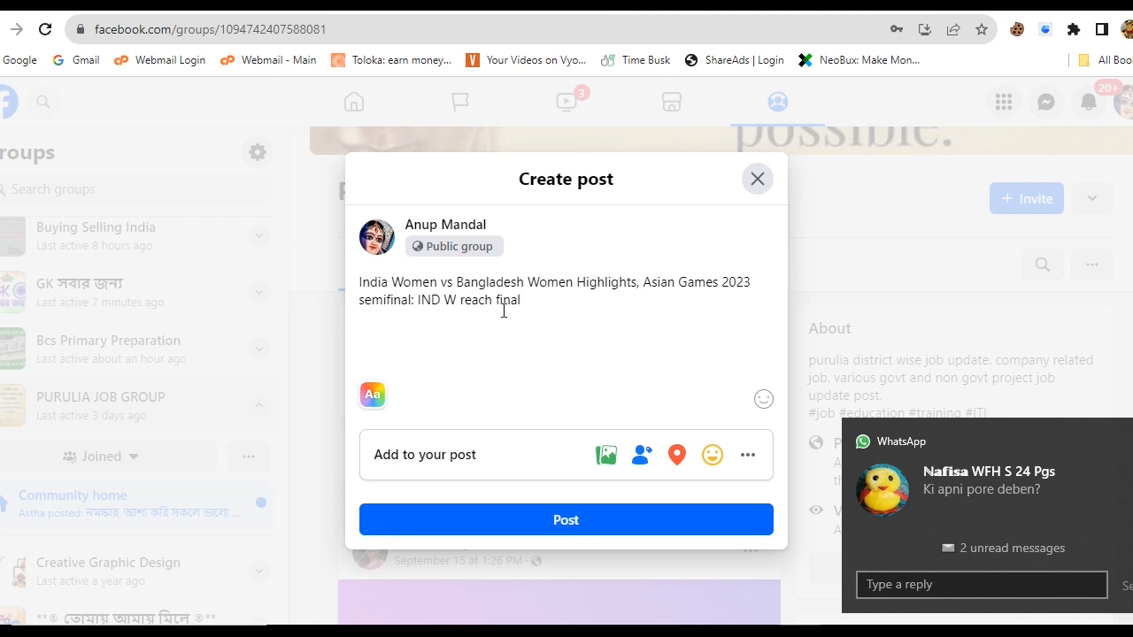
{"action": "type", "text": "..."}
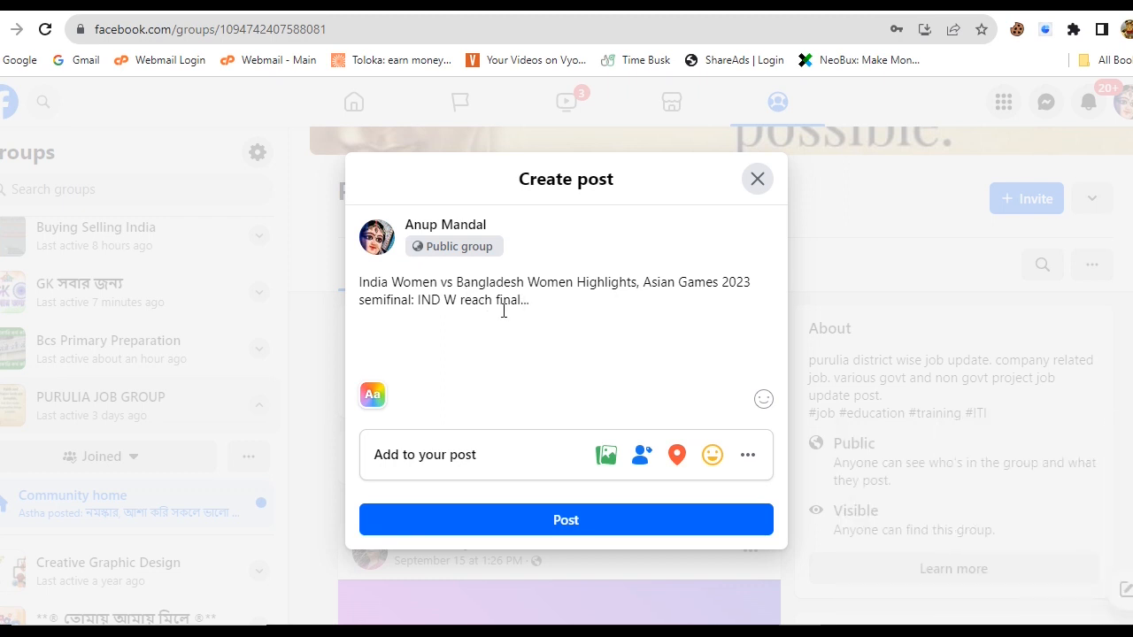
{"action": "type", "text": " more"}
Copy the Adsterra direct link and paste it into the post to show its preview.
{"action": "left_click", "coordinate": [854, 2]}
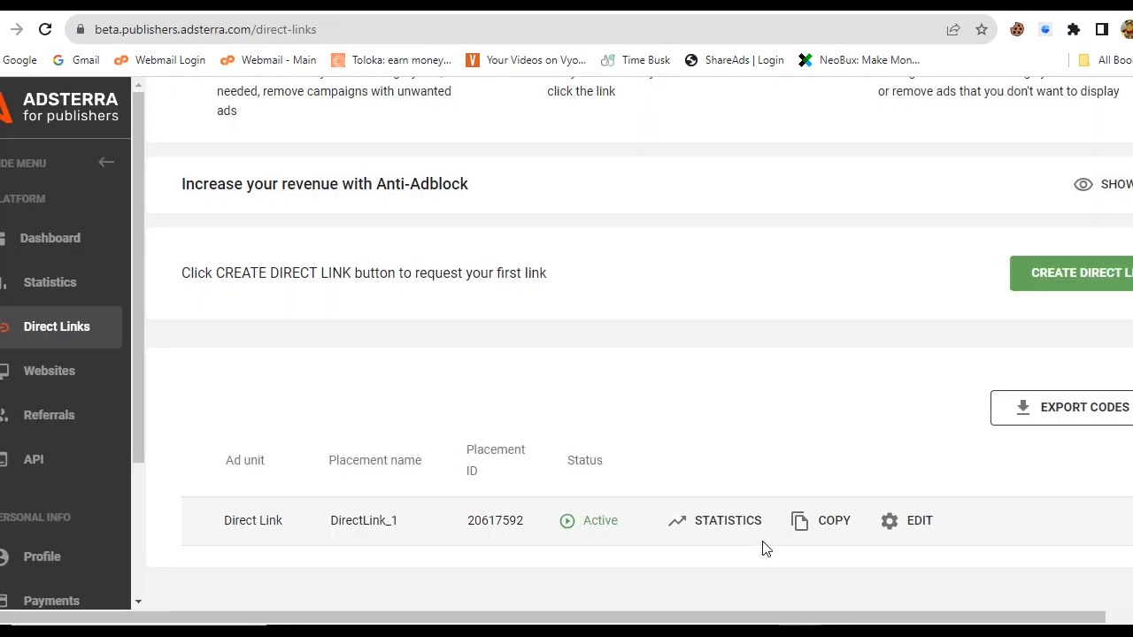
{"action": "left_click", "coordinate": [829, 528]}
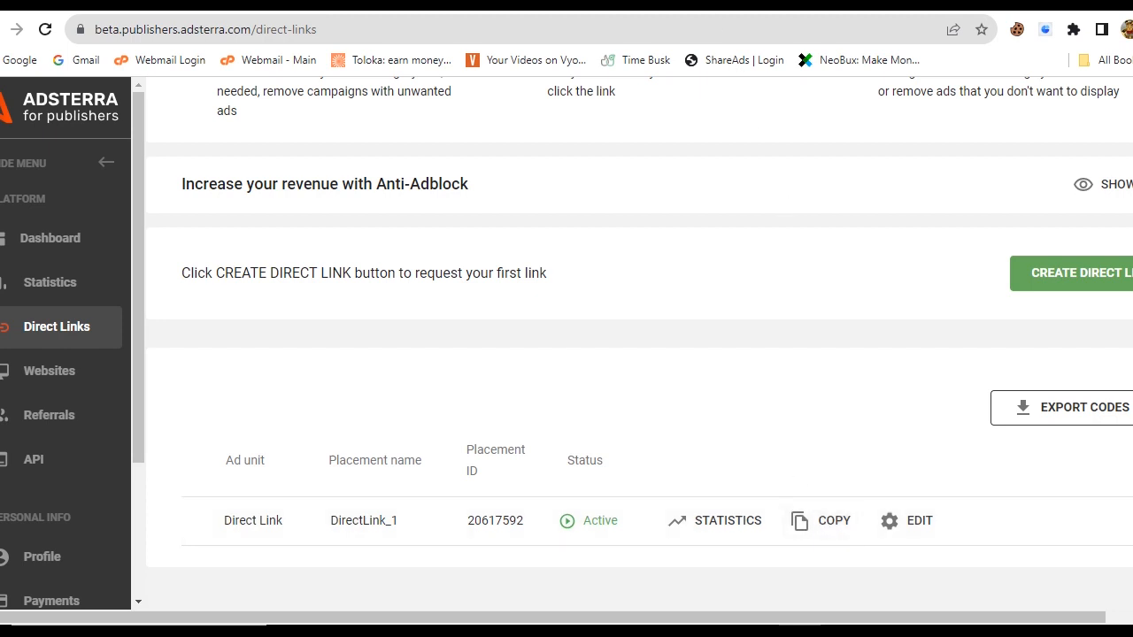
{"action": "left_click", "coordinate": [464, 2]}
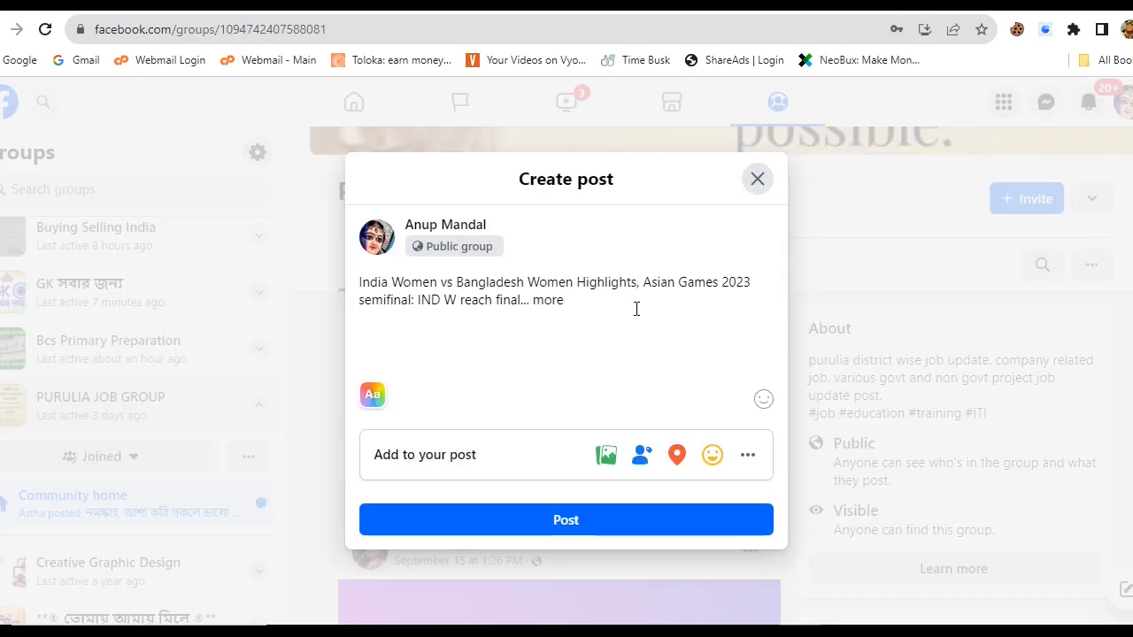
{"action": "key", "text": "ctrl+v"}
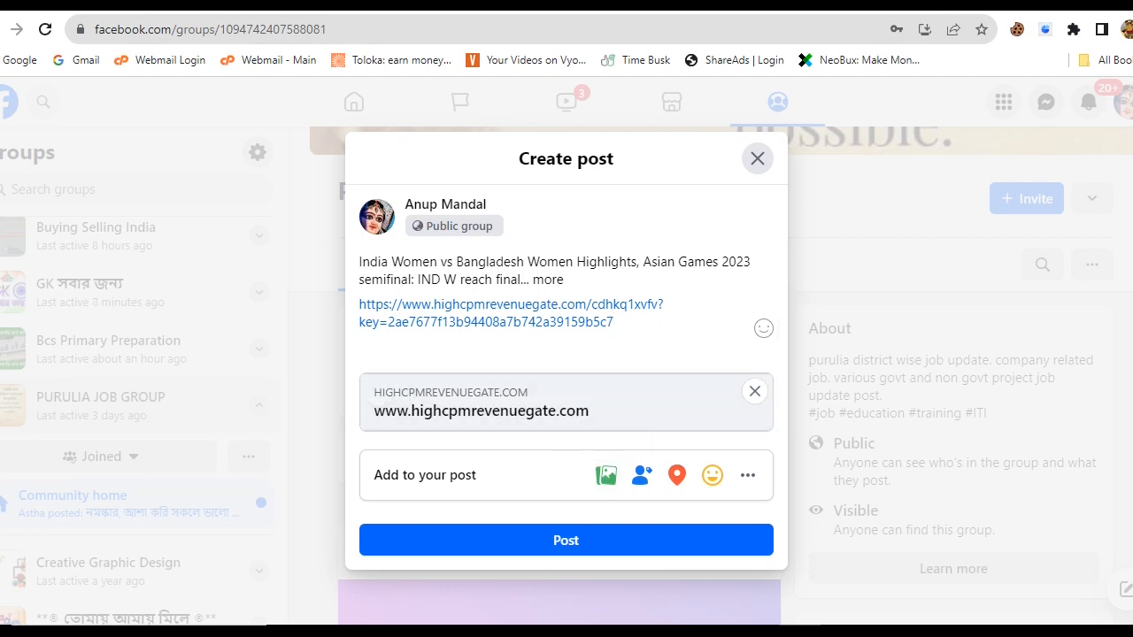
{"action": "left_click", "coordinate": [496, 4]}
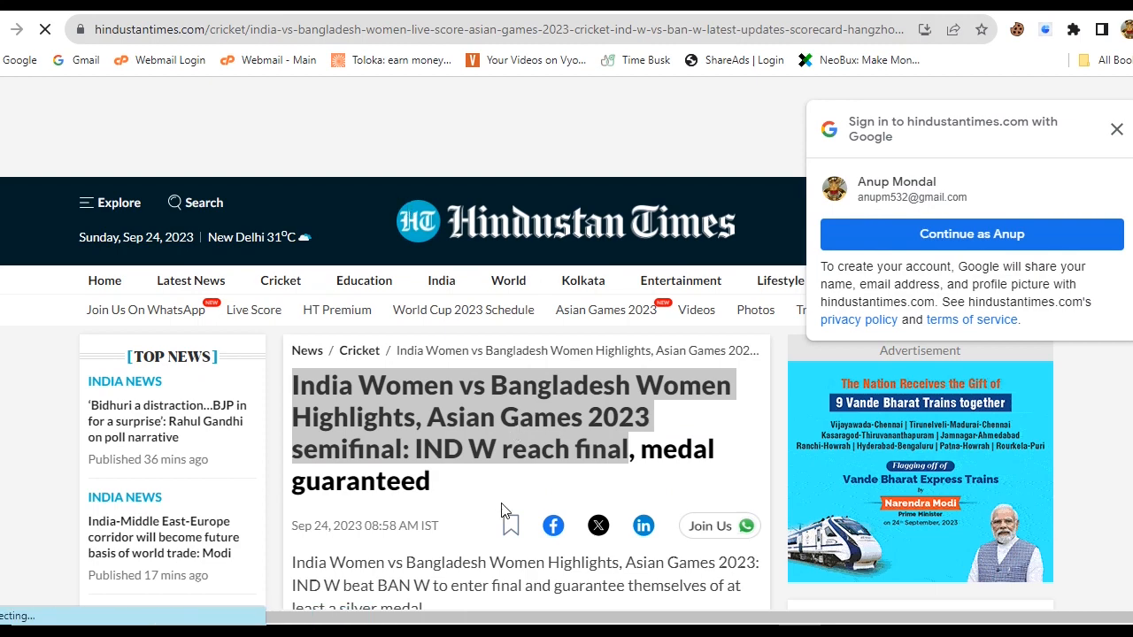
{"action": "scroll", "coordinate": [501, 504], "scroll_direction": "down", "scroll_amount": 5}
{"action": "scroll", "coordinate": [547, 351], "scroll_direction": "up", "scroll_amount": 1}
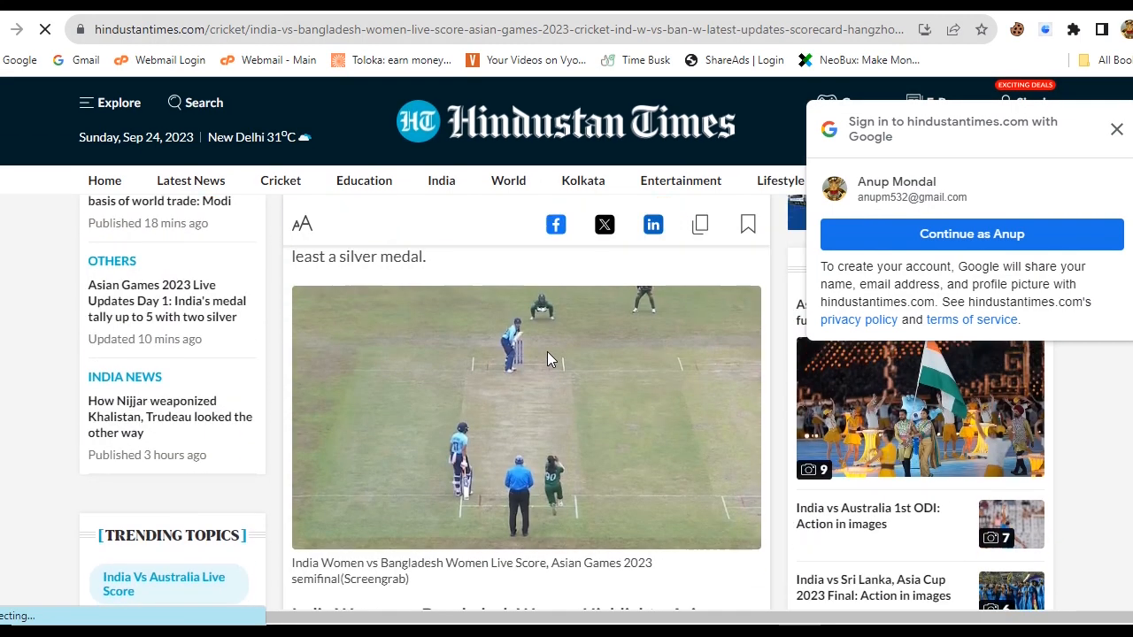
{"action": "right_click", "coordinate": [454, 359]}
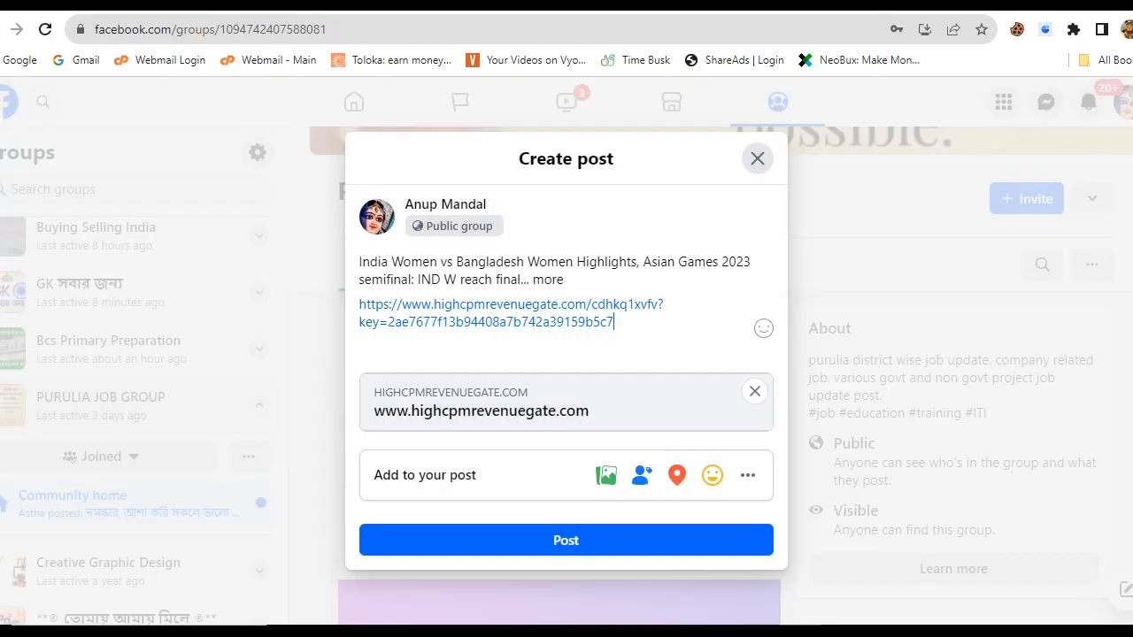
Attach the screenshot_40 cricket image from the Desktop to the headline post.
{"action": "left_click", "coordinate": [605, 476]}
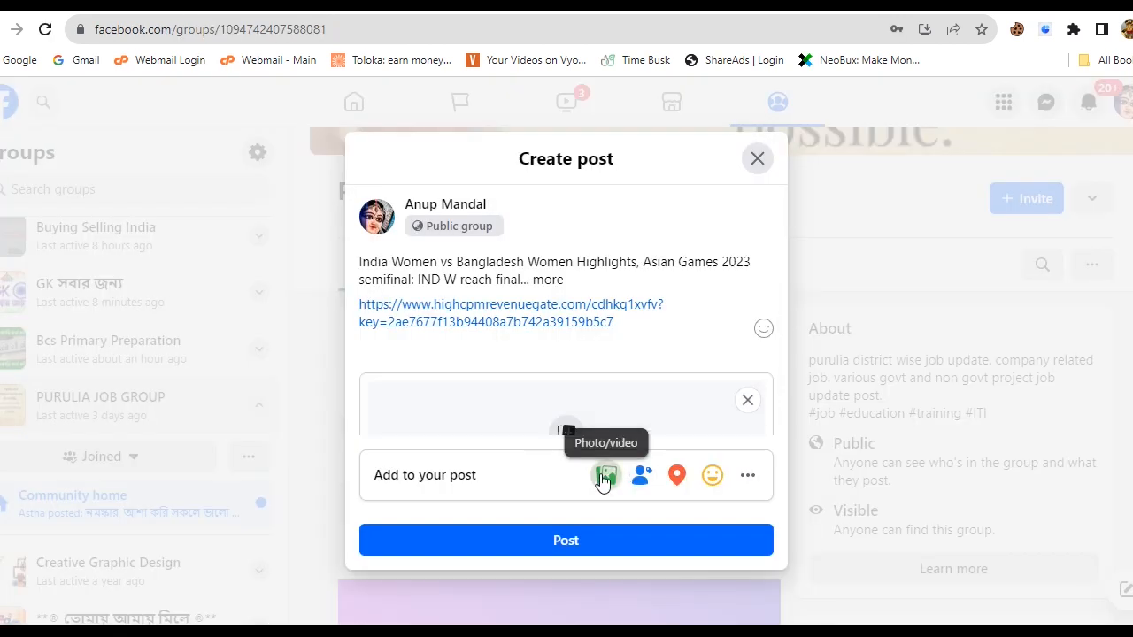
{"action": "left_click", "coordinate": [568, 429]}
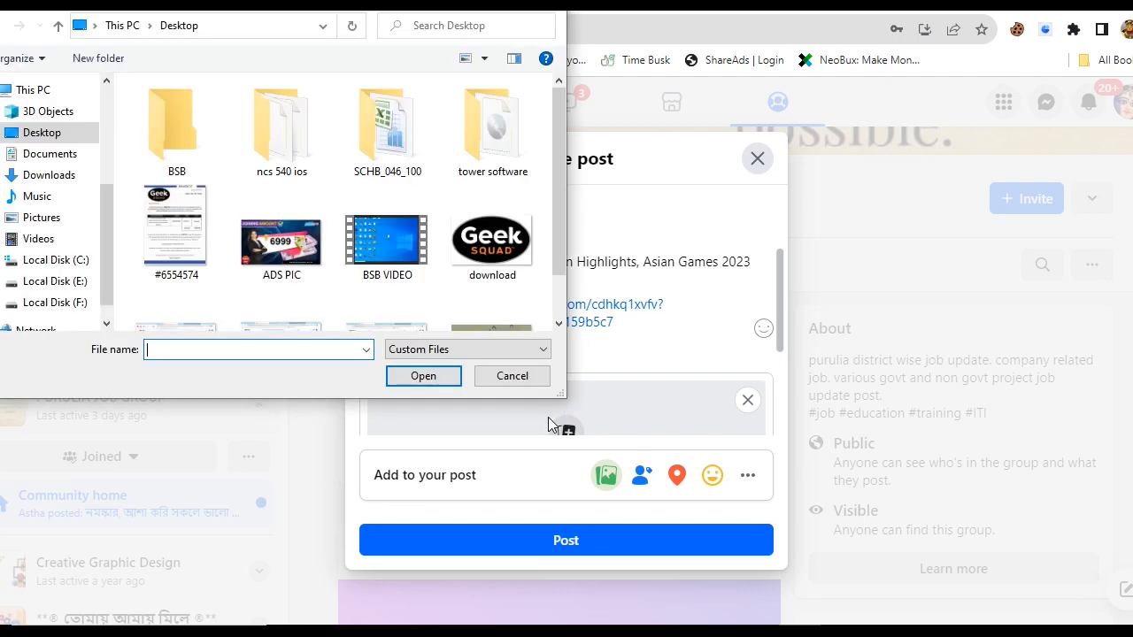
{"action": "scroll", "coordinate": [422, 228], "scroll_direction": "down", "scroll_amount": 1}
{"action": "double_click", "coordinate": [501, 319]}
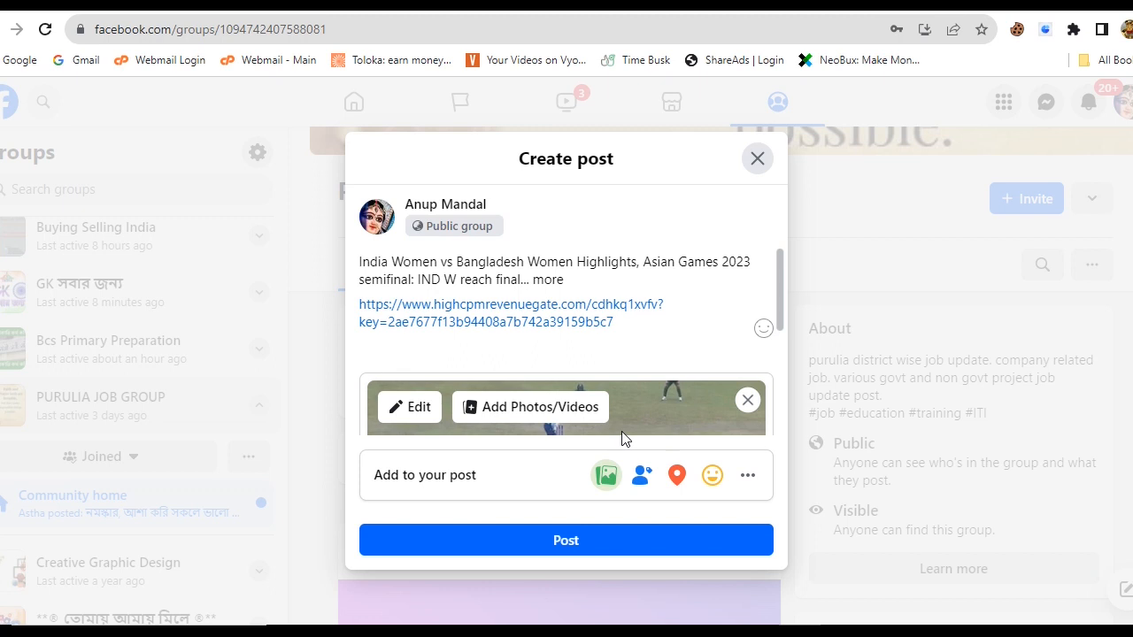
{"action": "scroll", "coordinate": [621, 438], "scroll_direction": "down", "scroll_amount": 3}
{"action": "scroll", "coordinate": [622, 437], "scroll_direction": "down", "scroll_amount": 2}
{"action": "scroll", "coordinate": [622, 437], "scroll_direction": "up", "scroll_amount": 5}
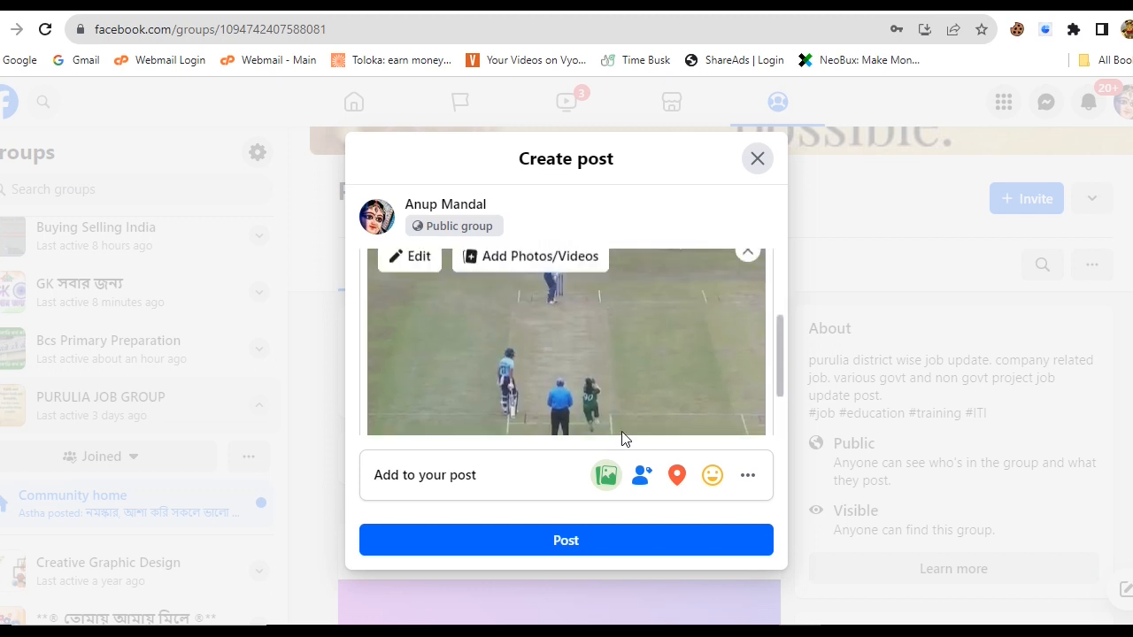
Publish the post to PURULIA JOB GROUP and confirm it is pending admin approval.
{"action": "left_click", "coordinate": [566, 542]}
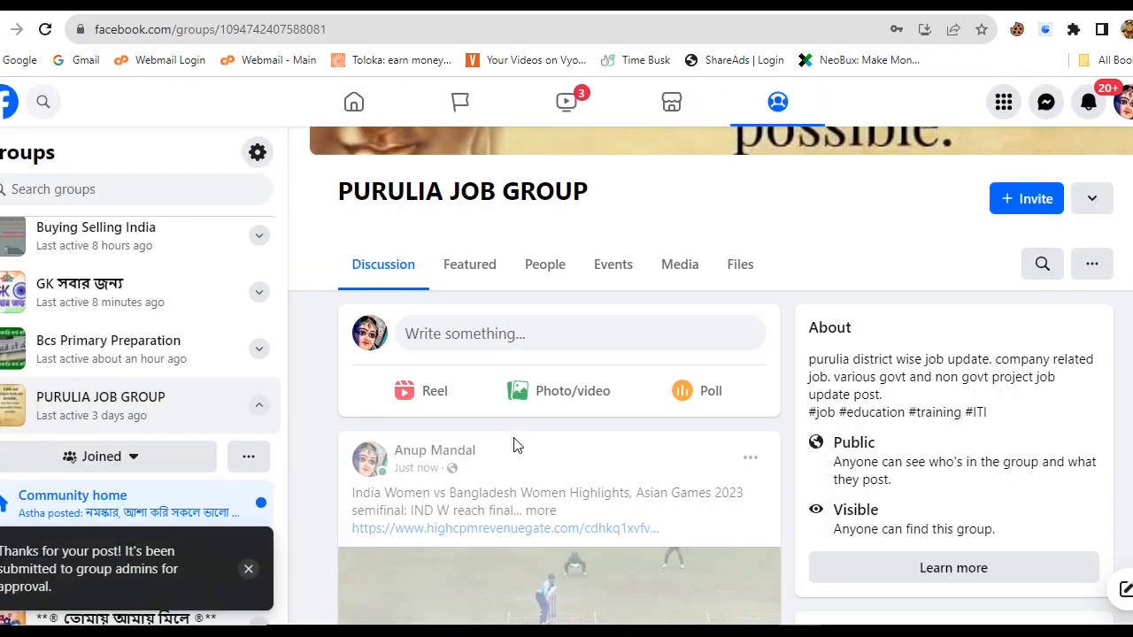
{"action": "scroll", "coordinate": [518, 445], "scroll_direction": "down", "scroll_amount": 5}
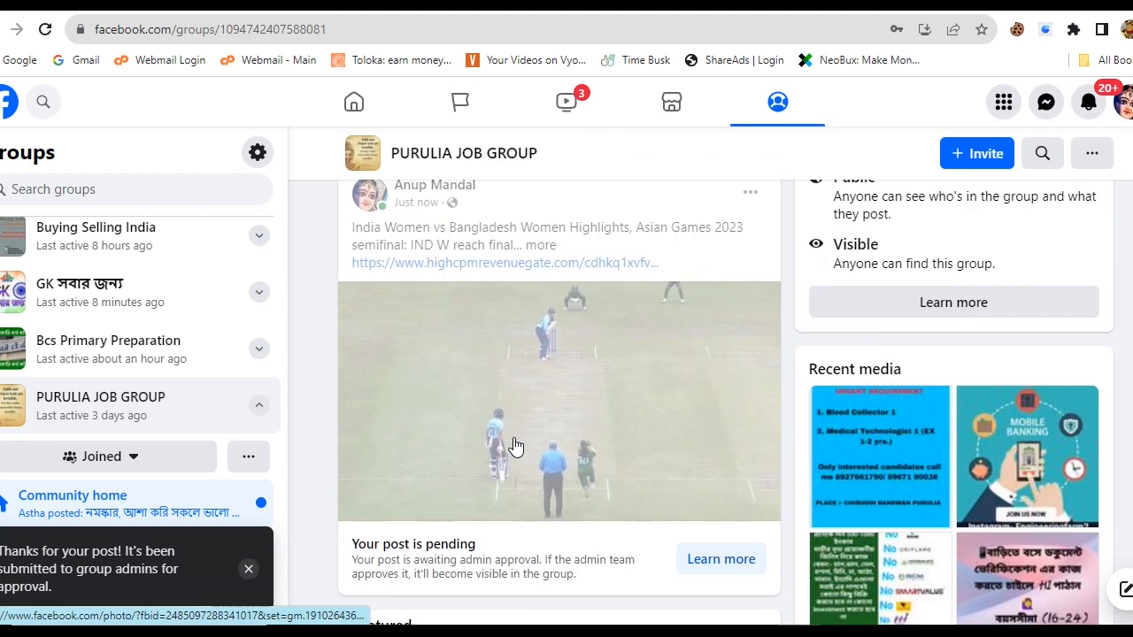
{"action": "scroll", "coordinate": [517, 445], "scroll_direction": "up", "scroll_amount": 5}
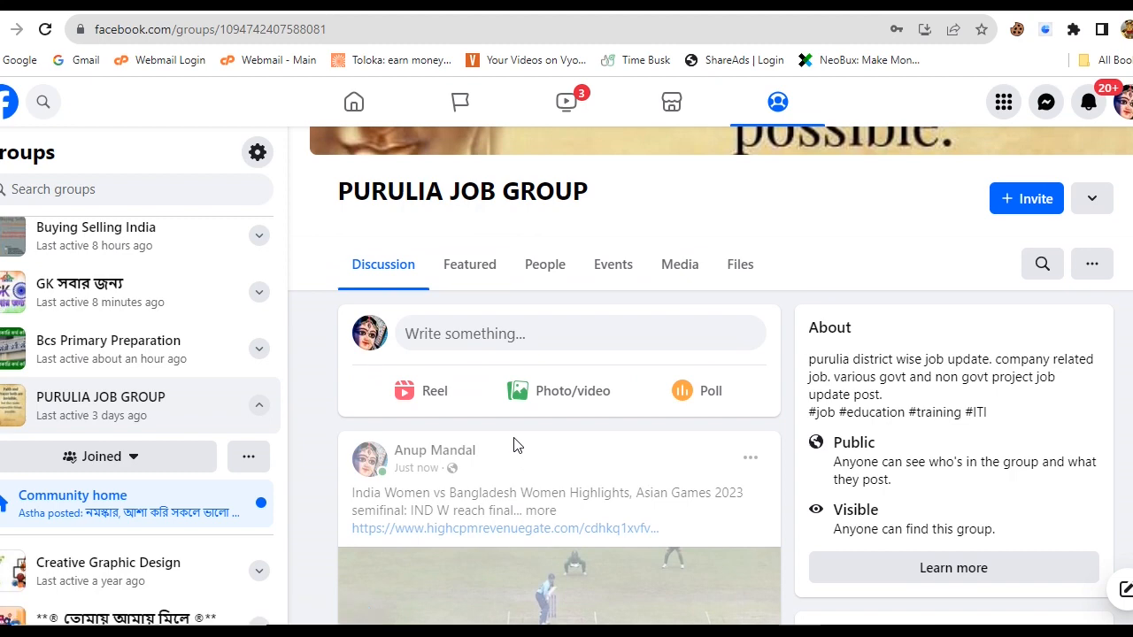
{"action": "scroll", "coordinate": [518, 445], "scroll_direction": "up", "scroll_amount": 2}
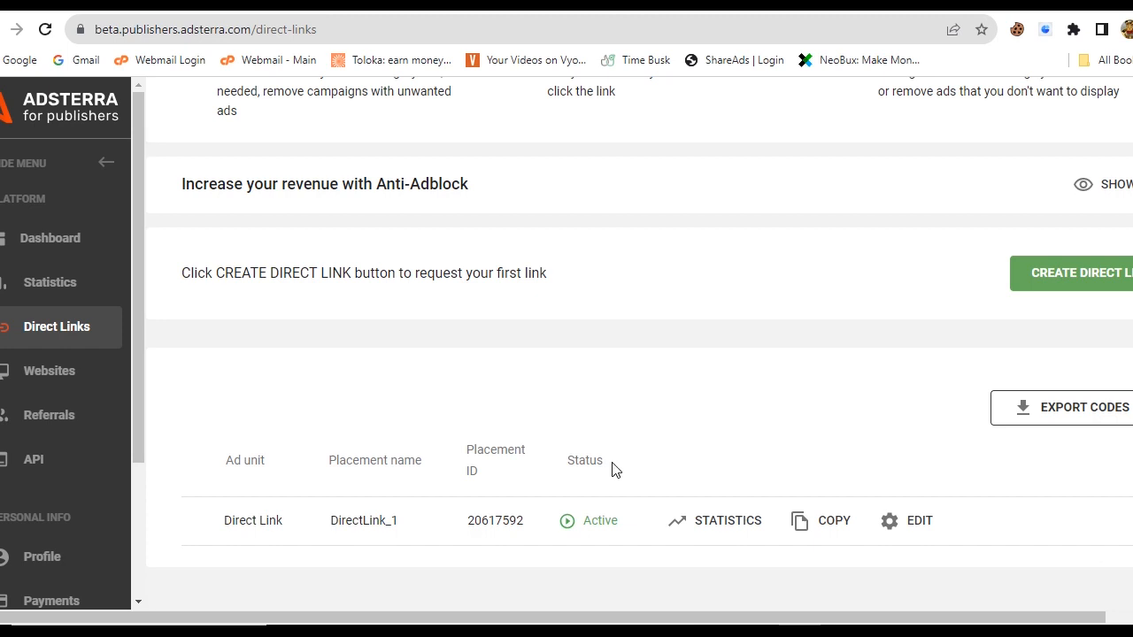
Open DirectLink_1's statistics and check the 2023/09/20–2023/09/24 table shows zero impressions and clicks.
{"action": "left_click", "coordinate": [714, 531]}
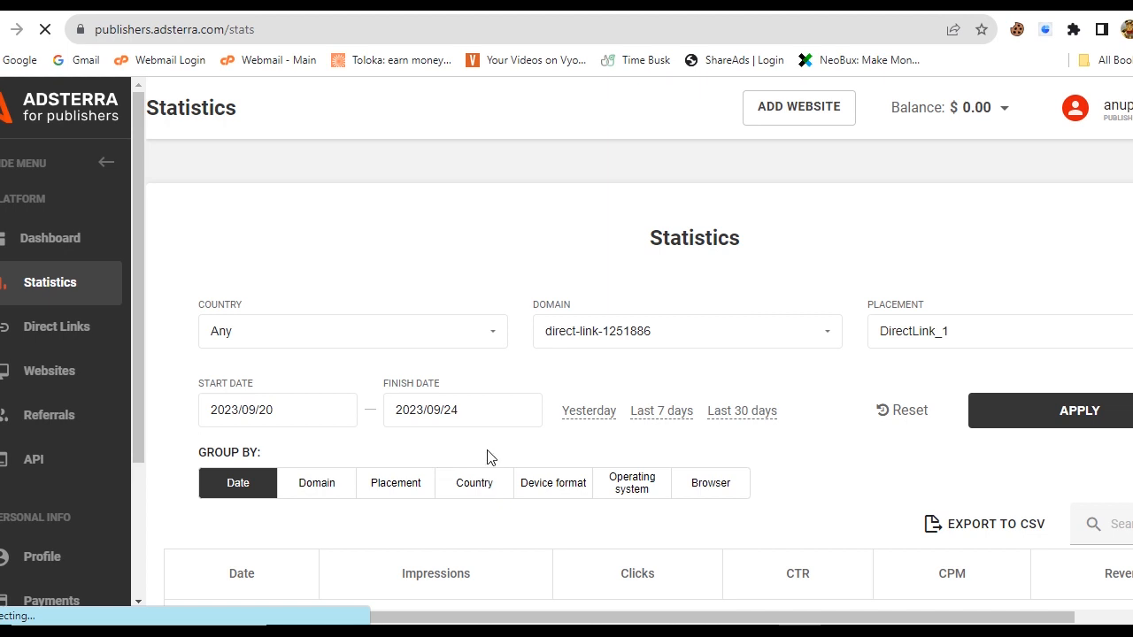
{"action": "scroll", "coordinate": [492, 460], "scroll_direction": "down", "scroll_amount": 2}
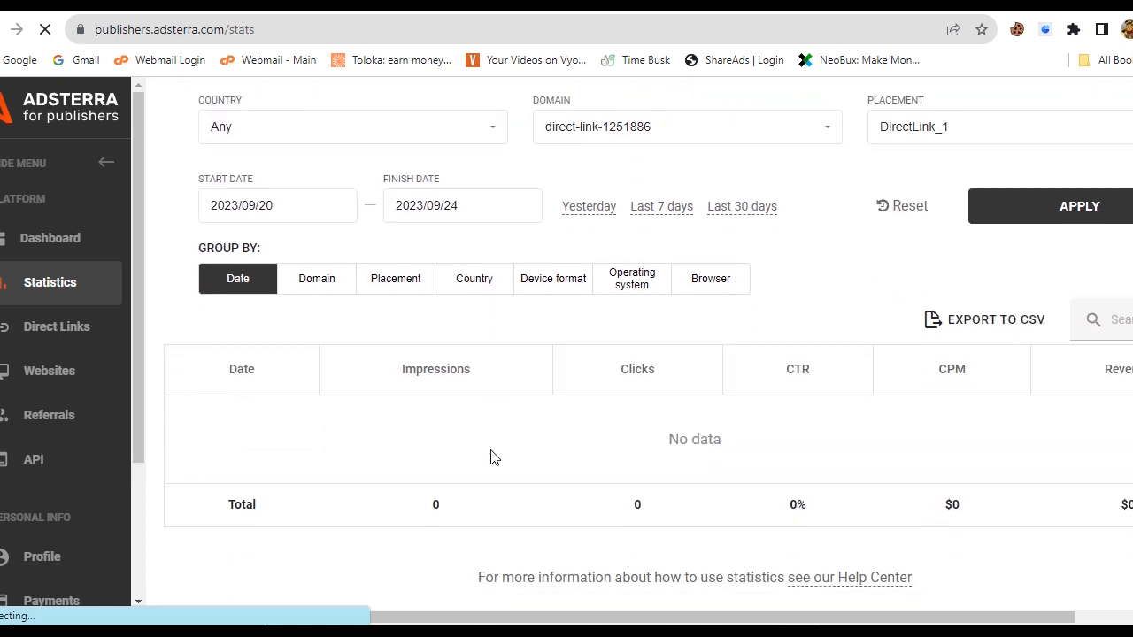